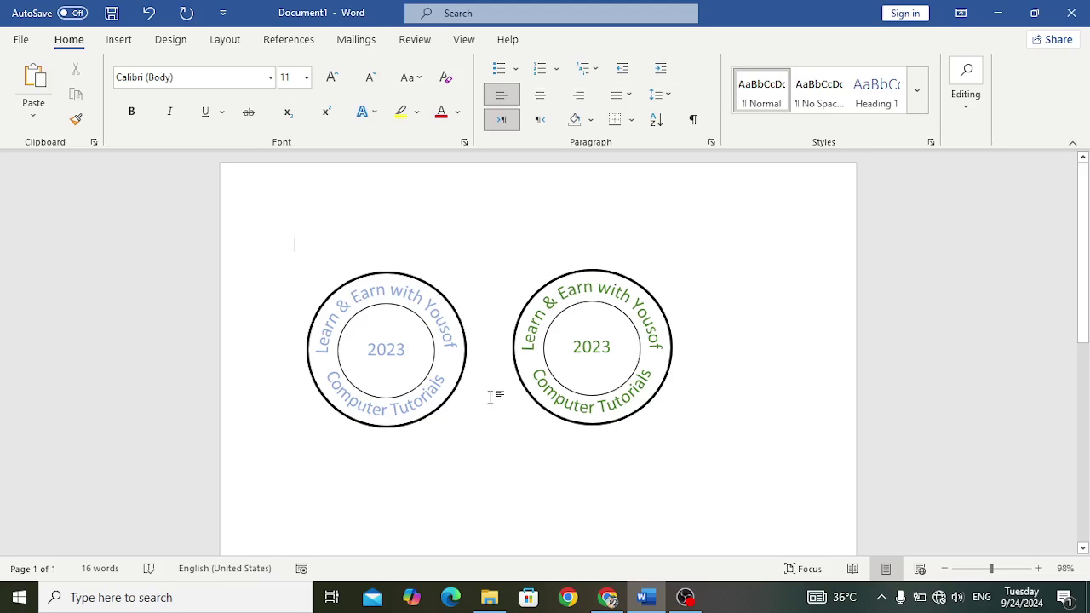
- Create a new blank document and insert a WordArt object in the first, black fill style
{"action": "key", "text": "ctrl+n"}
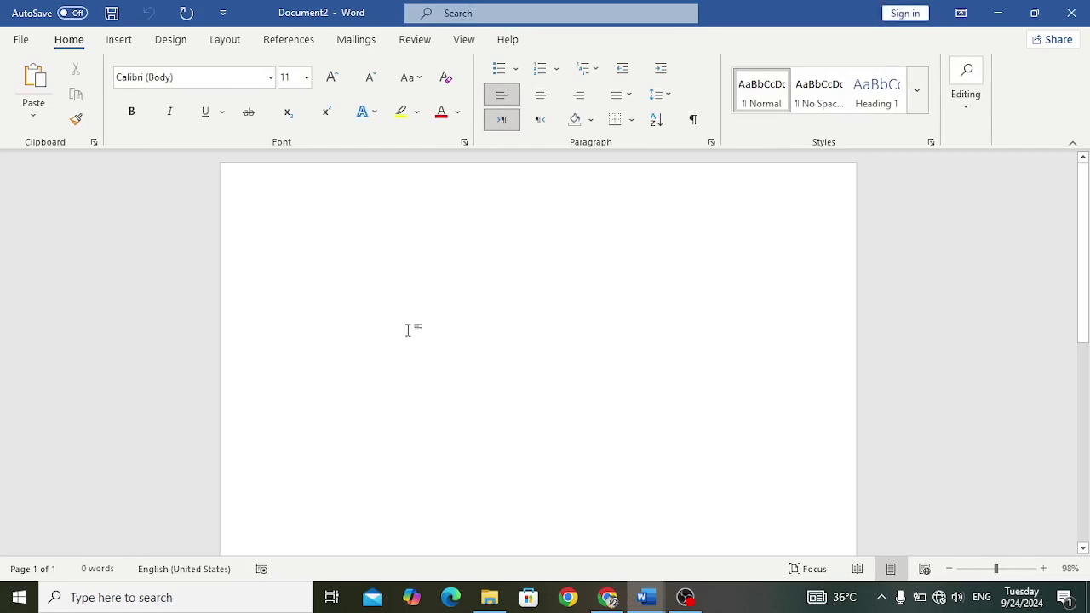
{"action": "left_click", "coordinate": [129, 47]}
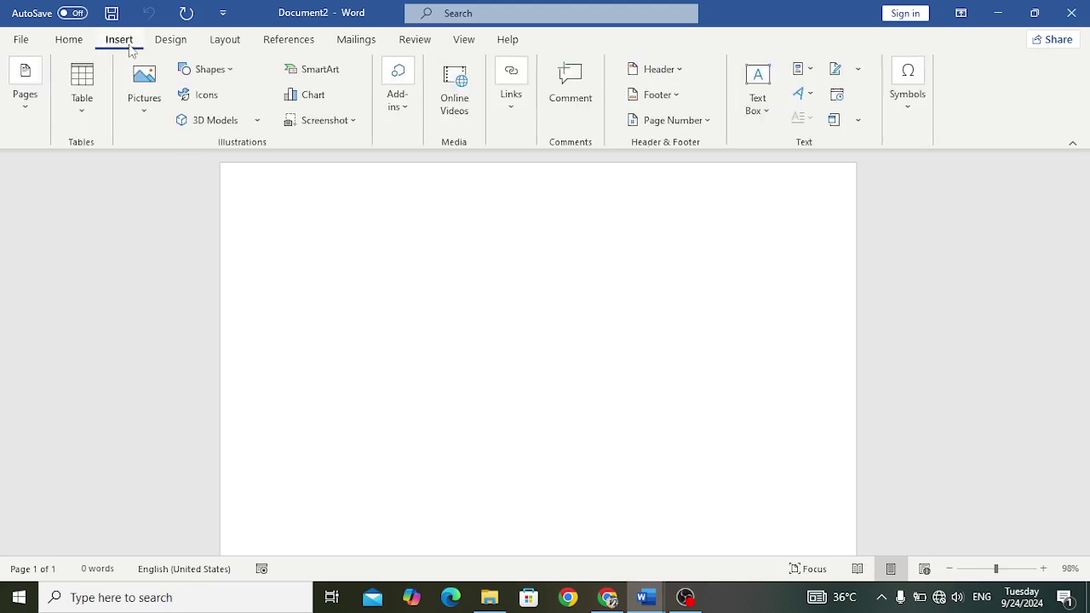
{"action": "left_click", "coordinate": [809, 97]}
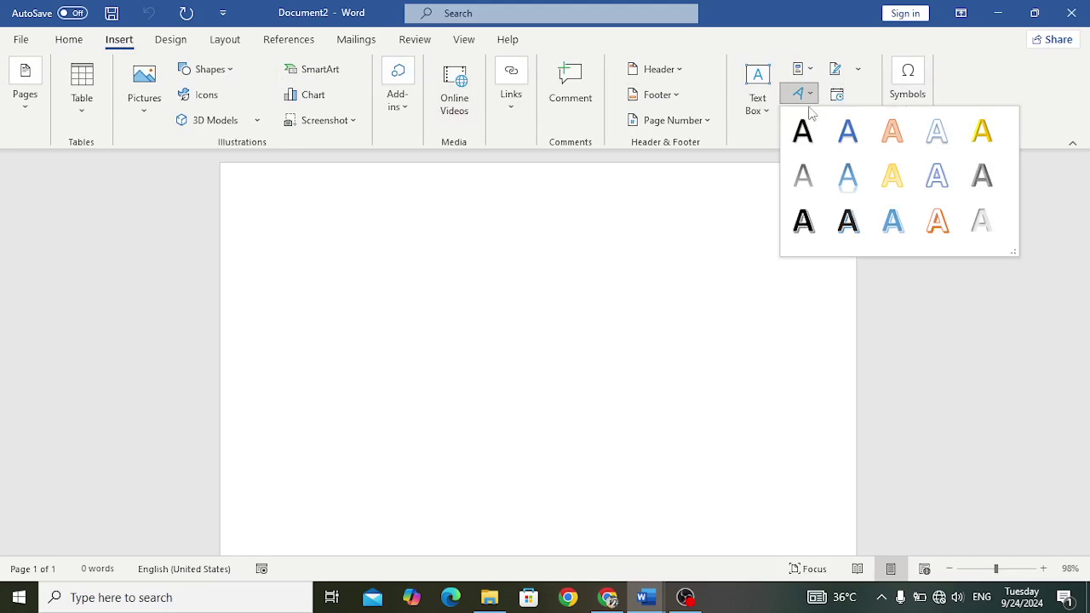
{"action": "left_click", "coordinate": [802, 137]}
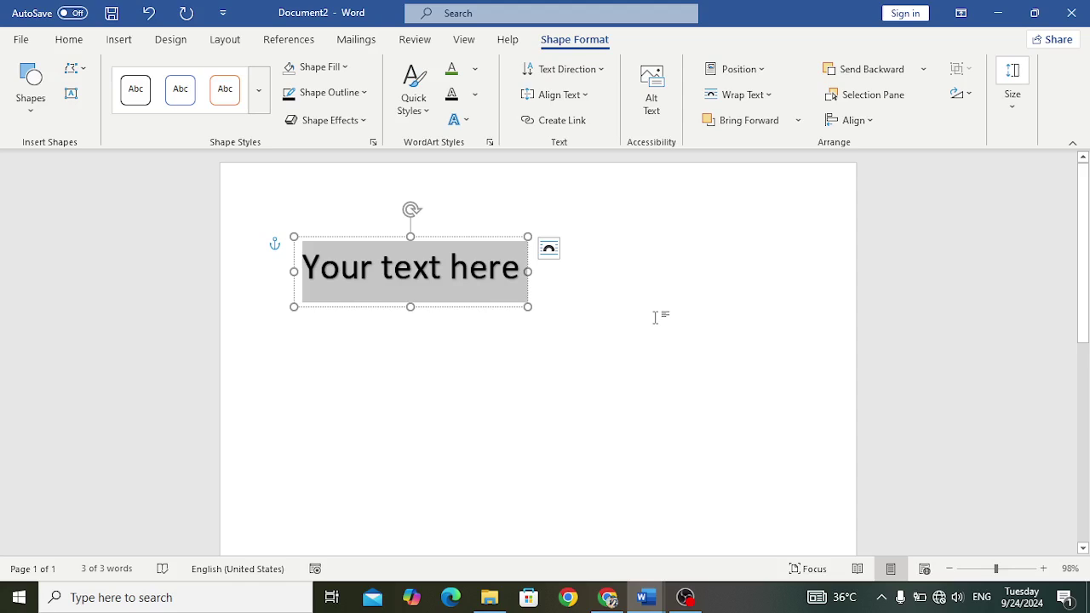
- Replace the WordArt placeholder with three lines: "Learn & Earn with Yousof", "2023" and "Computer Tutorials"
{"action": "type", "text": "Lear"}
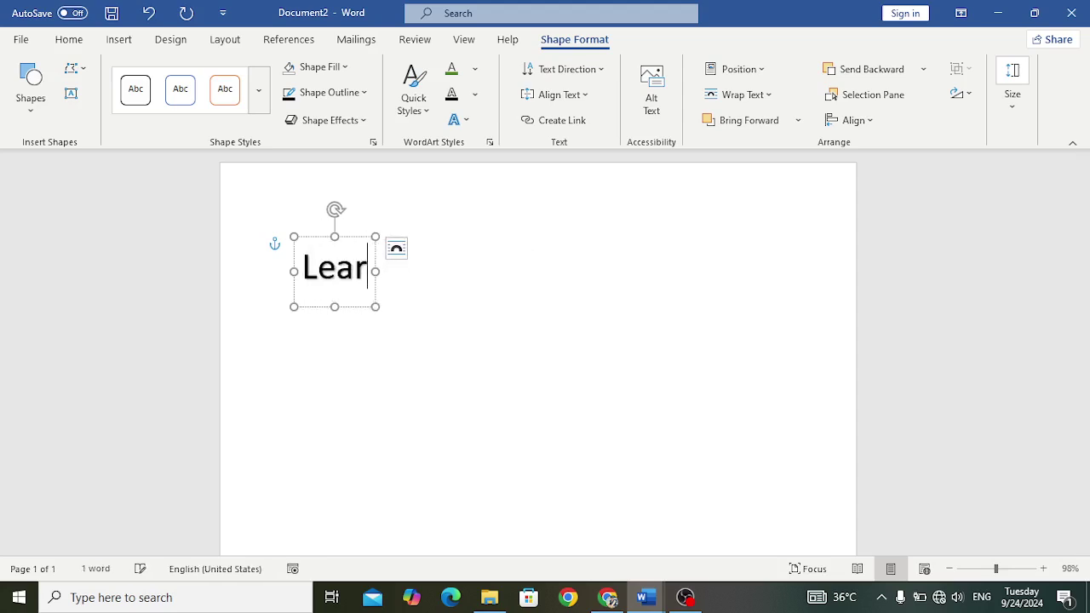
{"action": "type", "text": "n & E"}
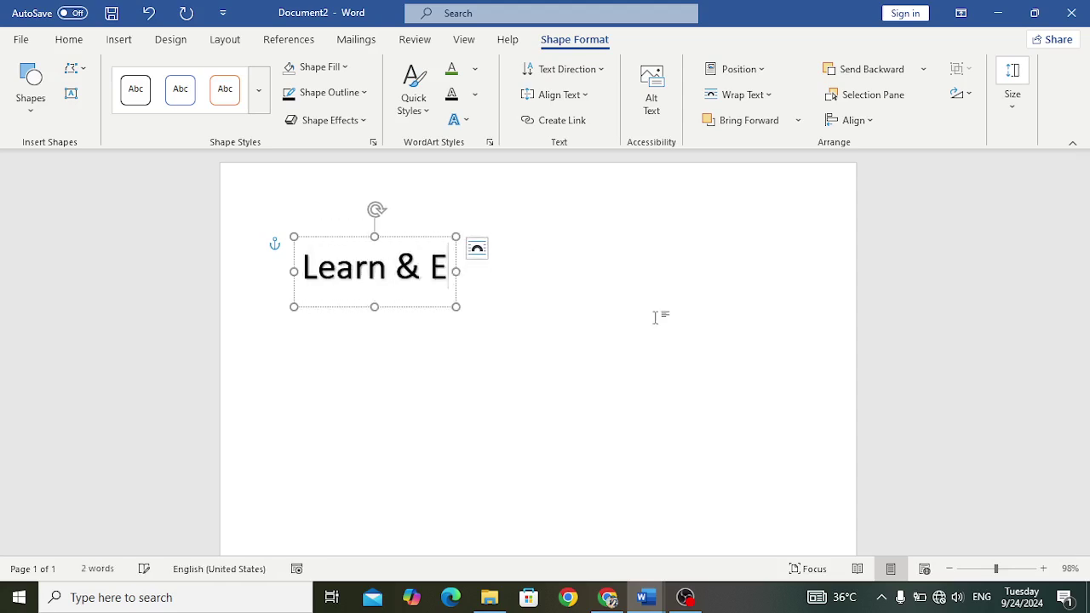
{"action": "type", "text": "arn with Yousof"}
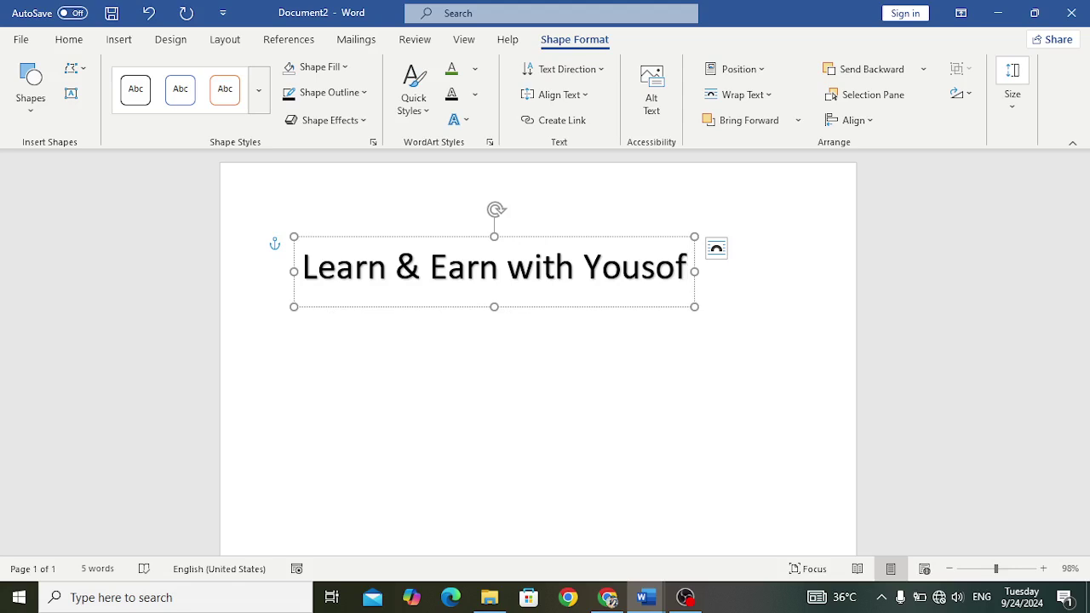
{"action": "key", "text": "Return"}
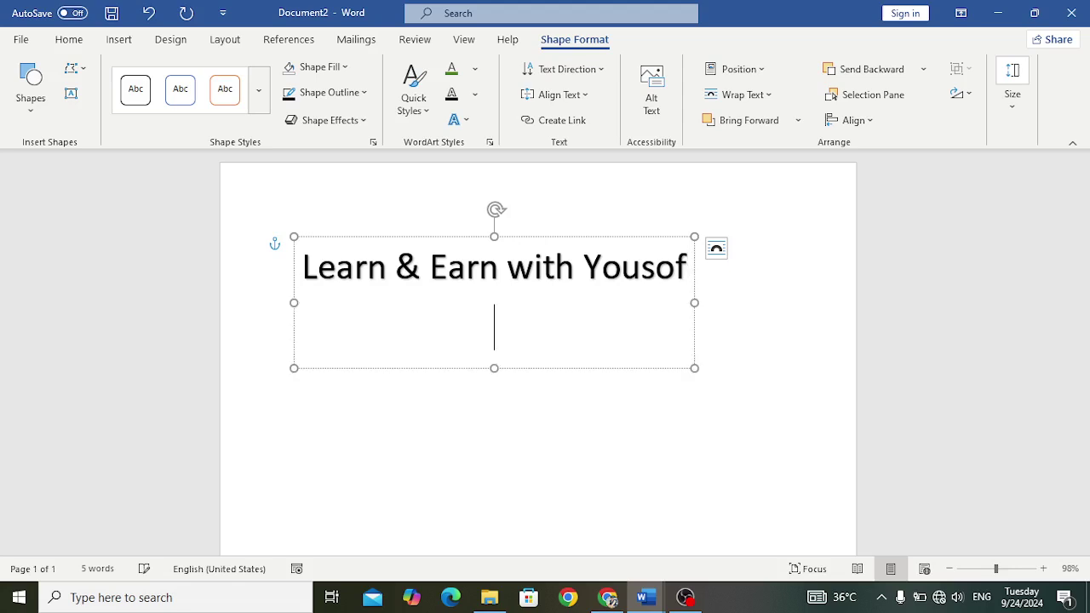
{"action": "type", "text": "2023"}
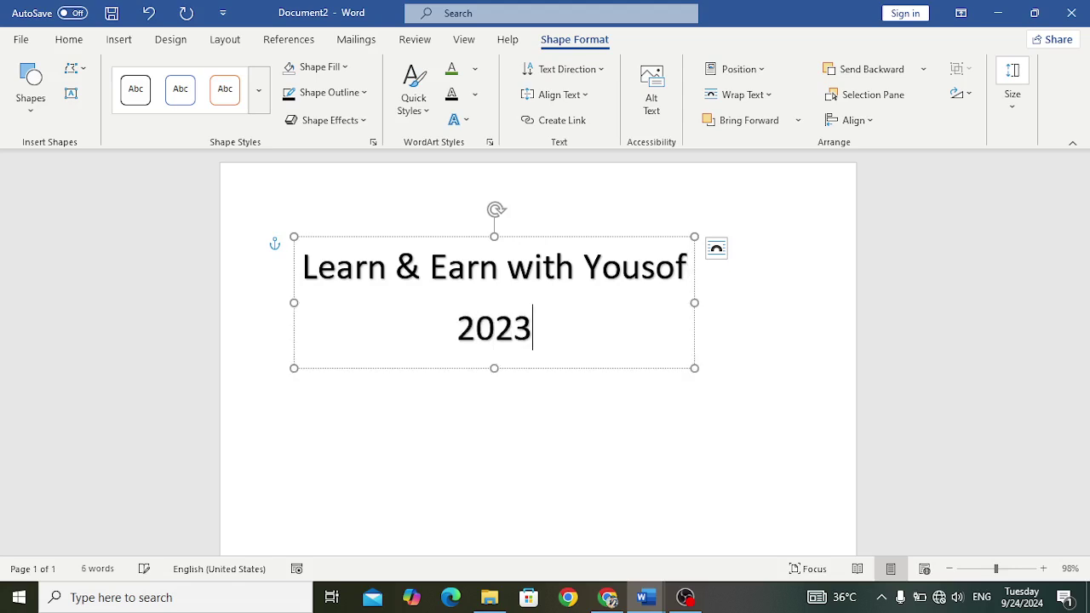
{"action": "key", "text": "Return"}
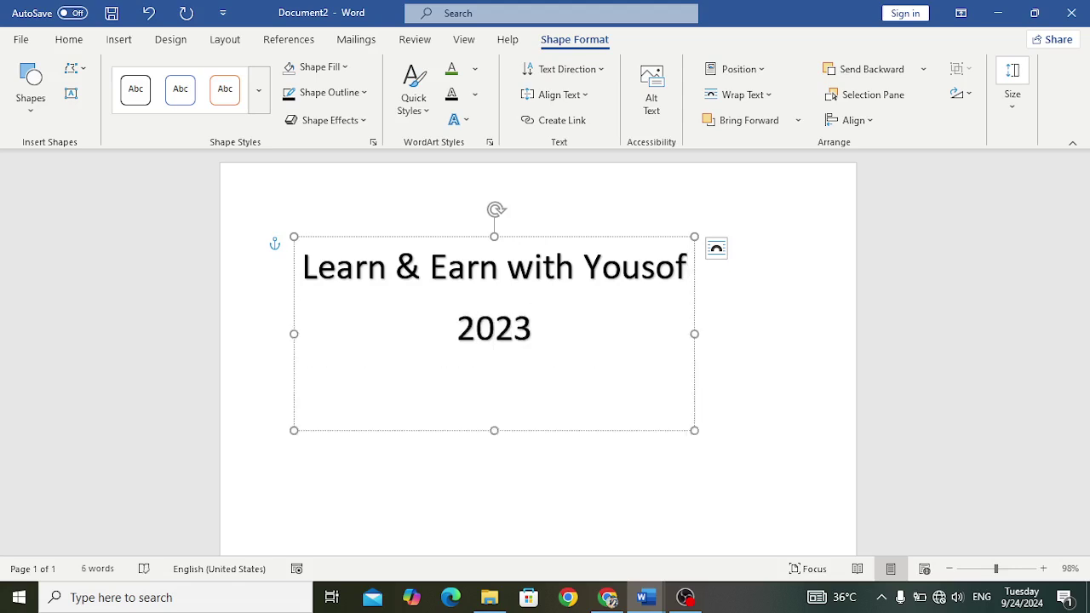
{"action": "type", "text": "Comp"}
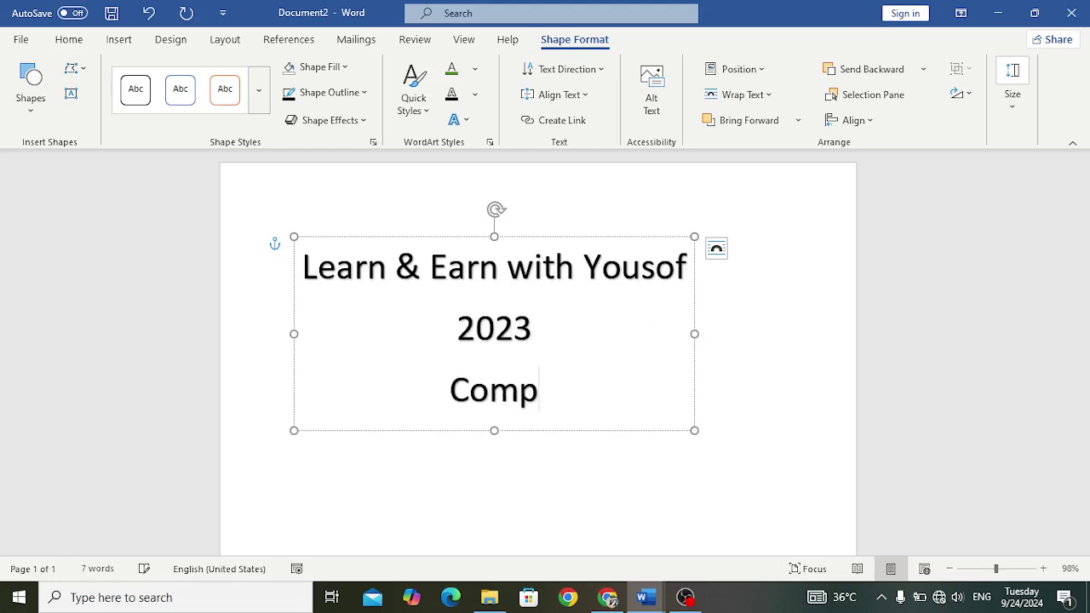
{"action": "type", "text": "uter Tutorials"}
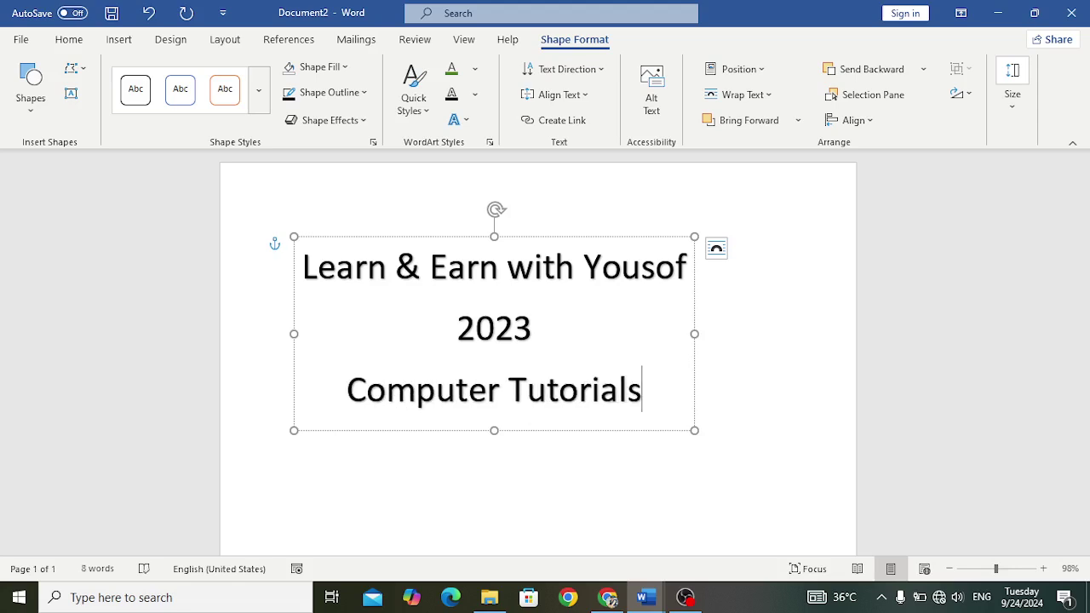
- Left-align all three WordArt lines and center them again
{"action": "key", "text": "ctrl+a"}
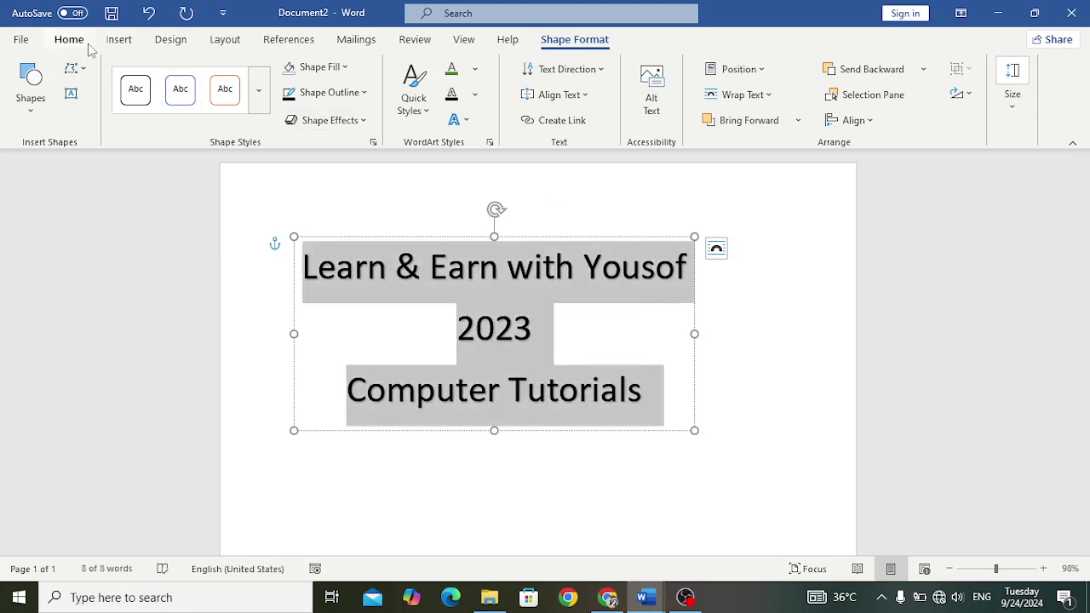
{"action": "left_click", "coordinate": [76, 43]}
{"action": "left_click", "coordinate": [501, 93]}
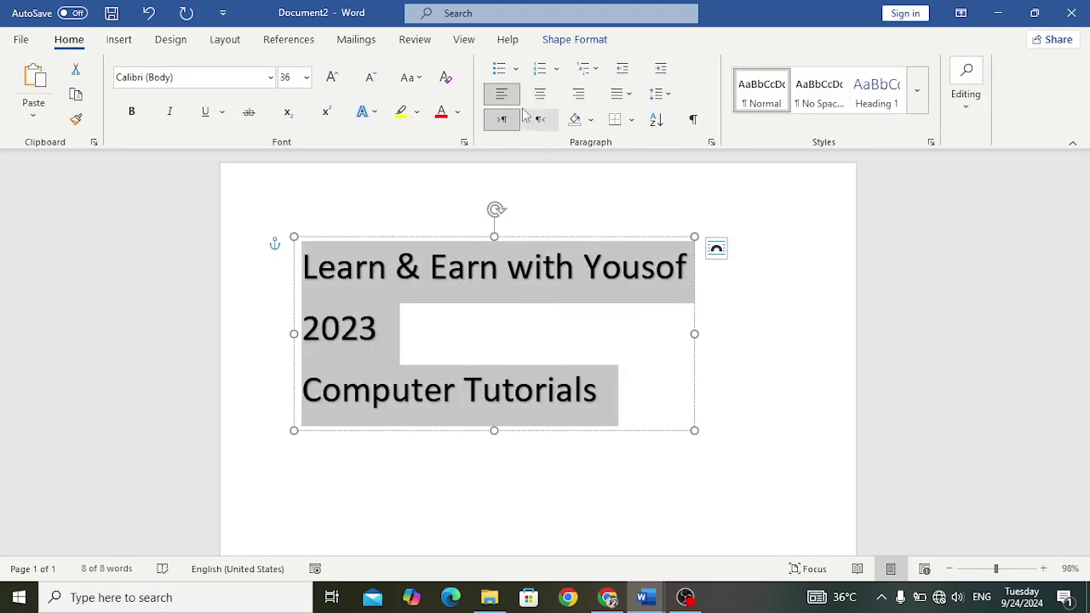
{"action": "left_click", "coordinate": [540, 93]}
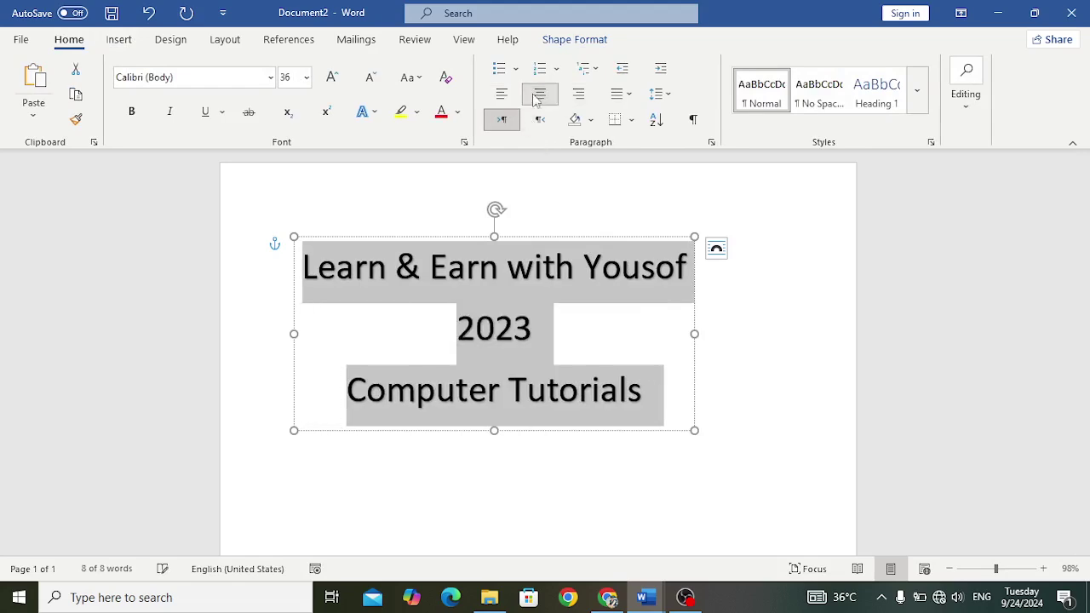
{"action": "left_click", "coordinate": [743, 396]}
- Apply the fourth Follow Path transform effect to the WordArt, curving the first and last lines around the centered 2023
{"action": "left_click", "coordinate": [573, 358]}
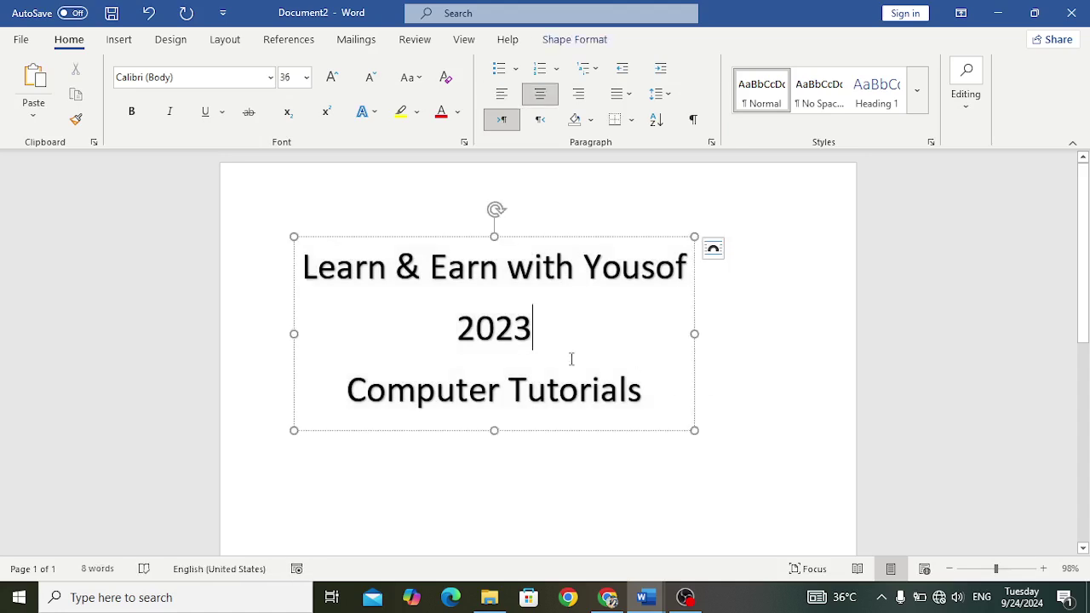
{"action": "left_click", "coordinate": [555, 41]}
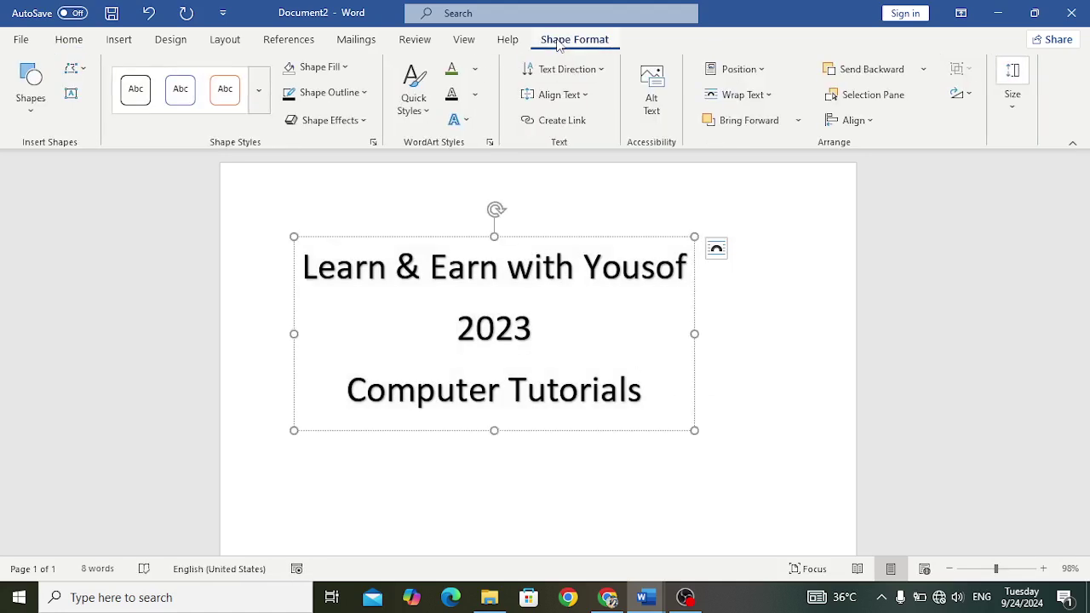
{"action": "left_click", "coordinate": [466, 121]}
{"action": "mouse_move", "coordinate": [529, 348]}
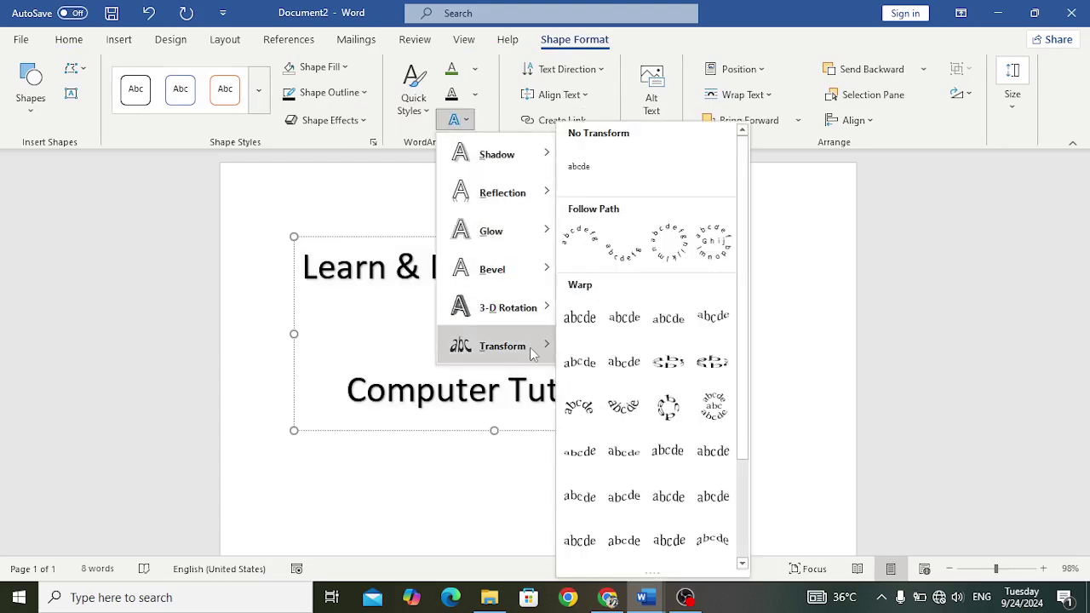
{"action": "left_click", "coordinate": [705, 253]}
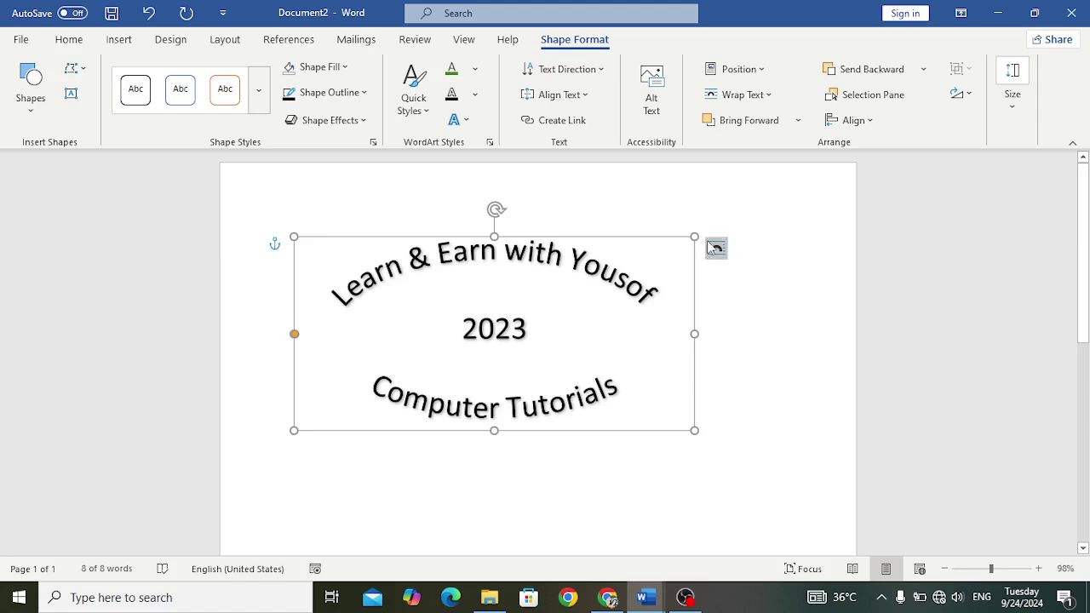
- Shrink the WordArt's width and fine-tune its height so the curved lines form a roughly round seal
{"action": "left_click_drag", "start_coordinate": [694, 238], "coordinate": [483, 235]}
{"action": "left_click_drag", "start_coordinate": [481, 432], "coordinate": [498, 425]}
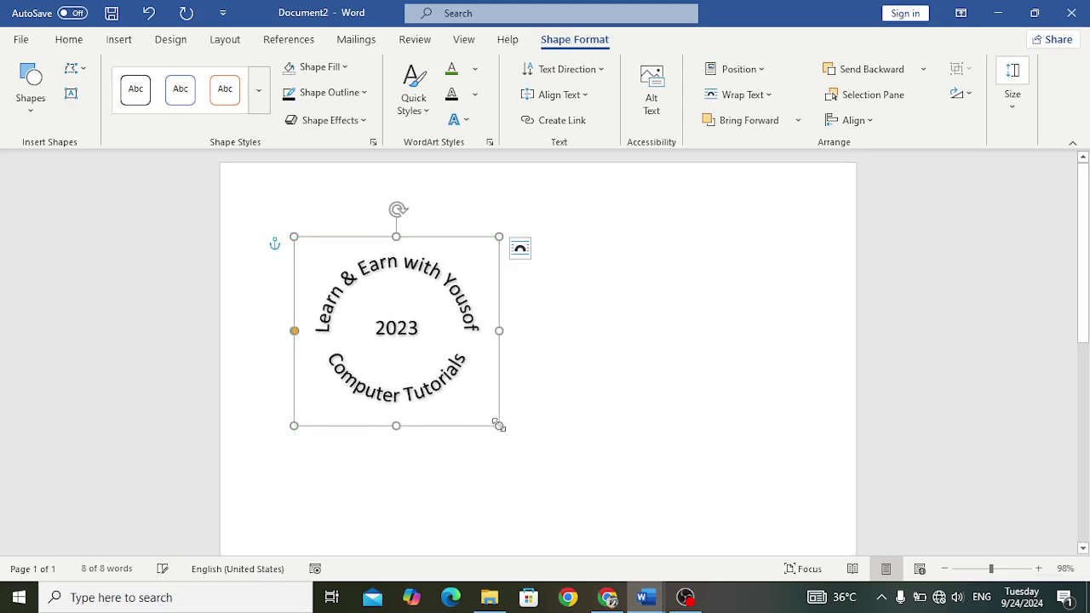
{"action": "left_click", "coordinate": [581, 446]}
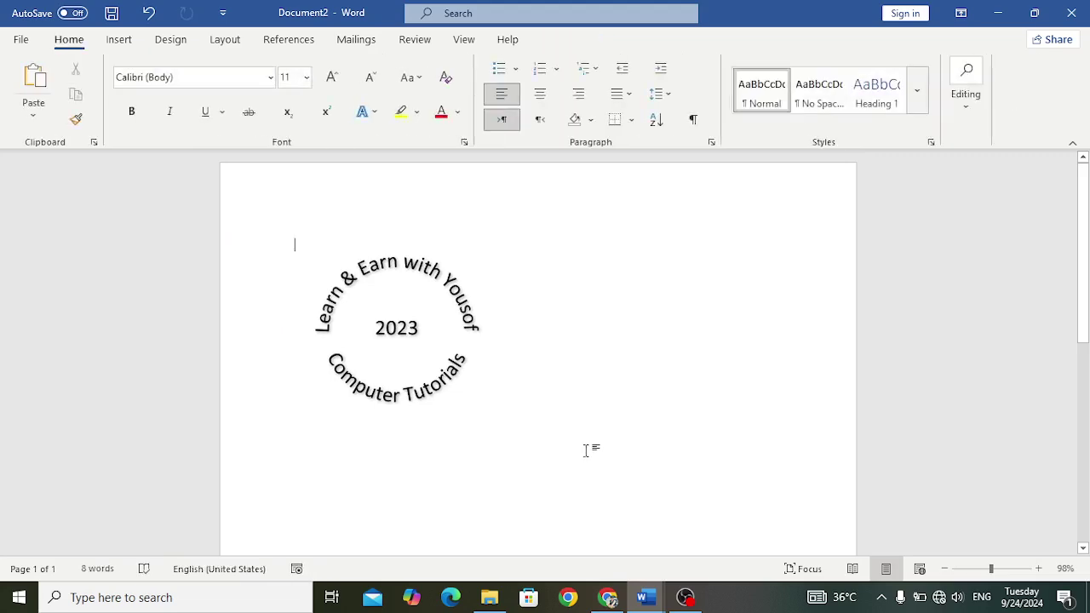
- Draw an oval about the size of the WordArt frame and move it so it covers the circular text
{"action": "left_click", "coordinate": [124, 40]}
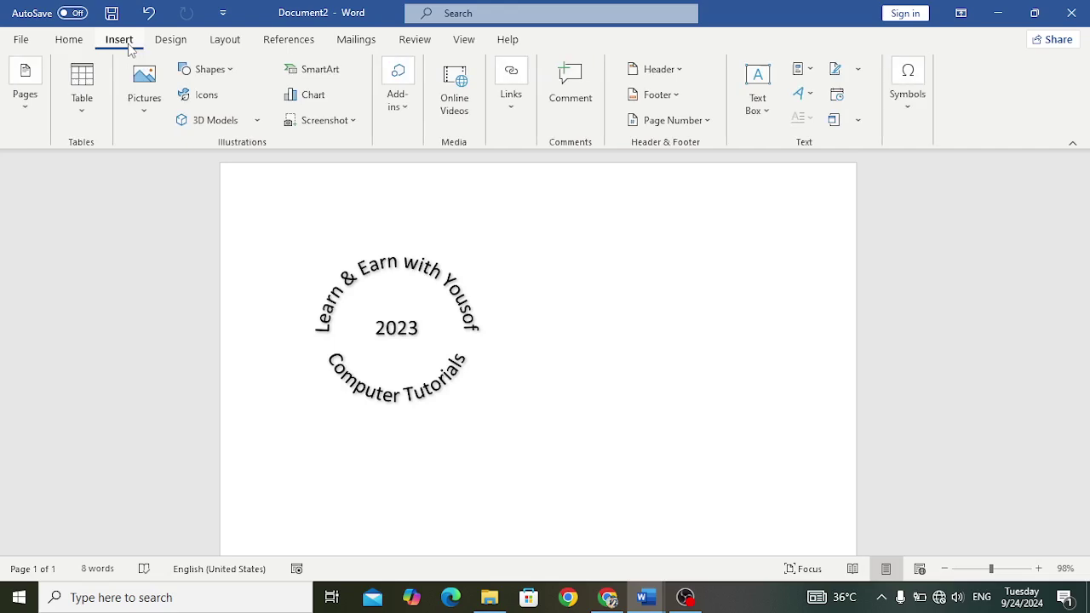
{"action": "left_click", "coordinate": [234, 74]}
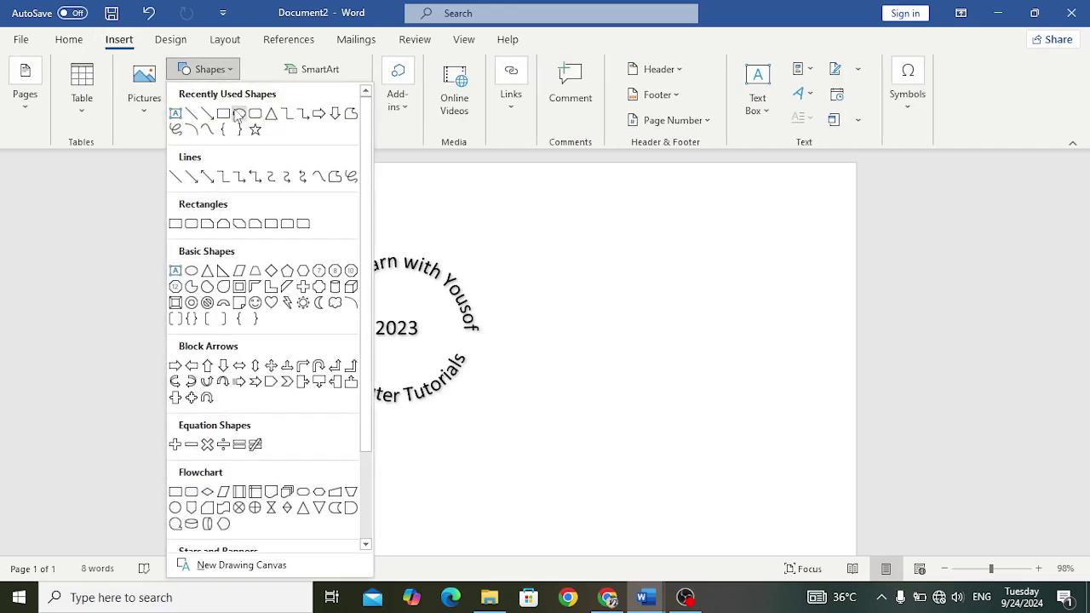
{"action": "left_click", "coordinate": [239, 116]}
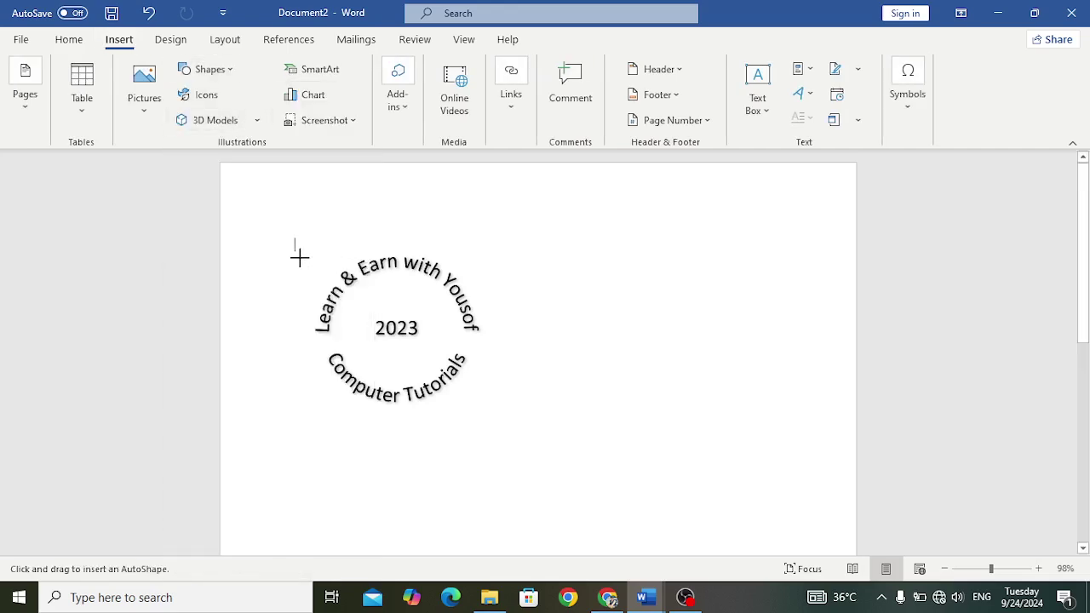
{"action": "mouse_move", "coordinate": [299, 256]}
{"action": "left_mouse_down"}
{"action": "mouse_move", "coordinate": [513, 418]}
{"action": "mouse_move", "coordinate": [506, 446]}
{"action": "left_mouse_up"}
{"action": "left_click", "coordinate": [473, 433]}
{"action": "left_click", "coordinate": [443, 439]}
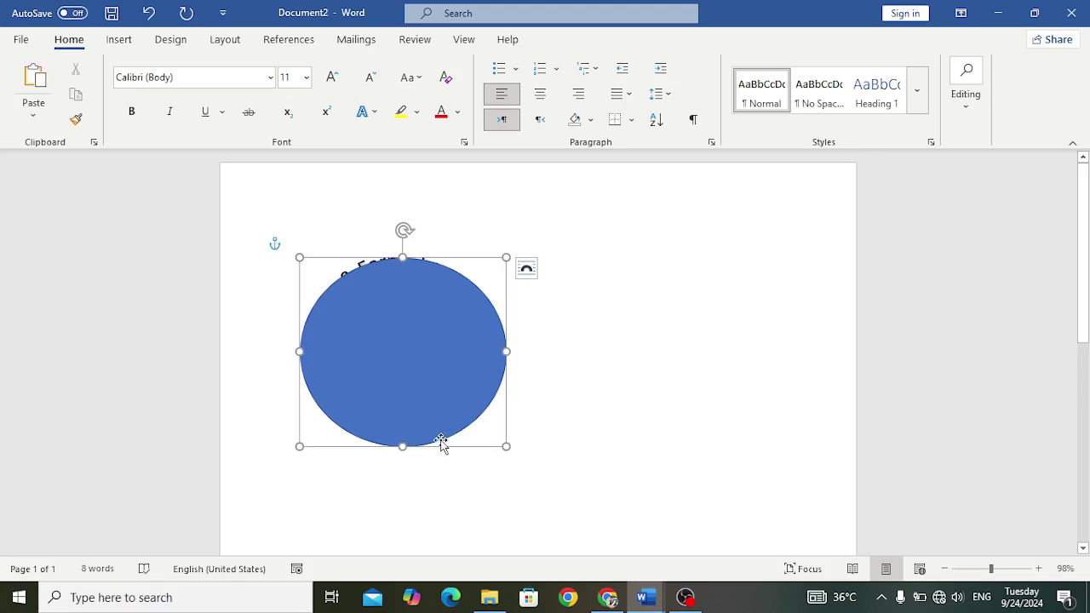
{"action": "left_click_drag", "start_coordinate": [440, 441], "coordinate": [433, 417]}
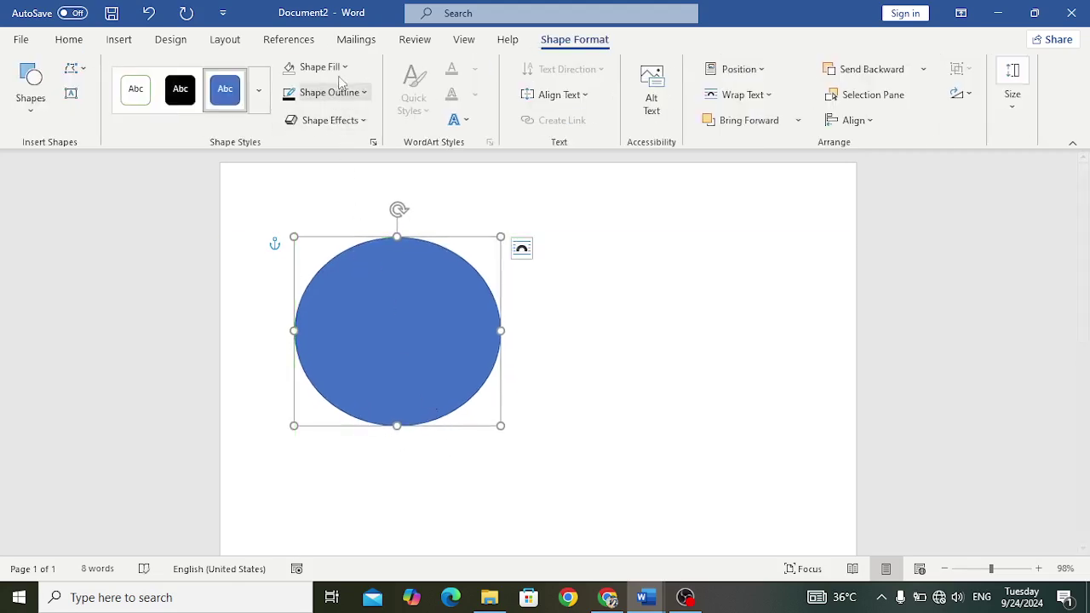
- Remove the oval's fill and set its outline color to black
{"action": "left_click", "coordinate": [345, 68]}
{"action": "left_click", "coordinate": [325, 247]}
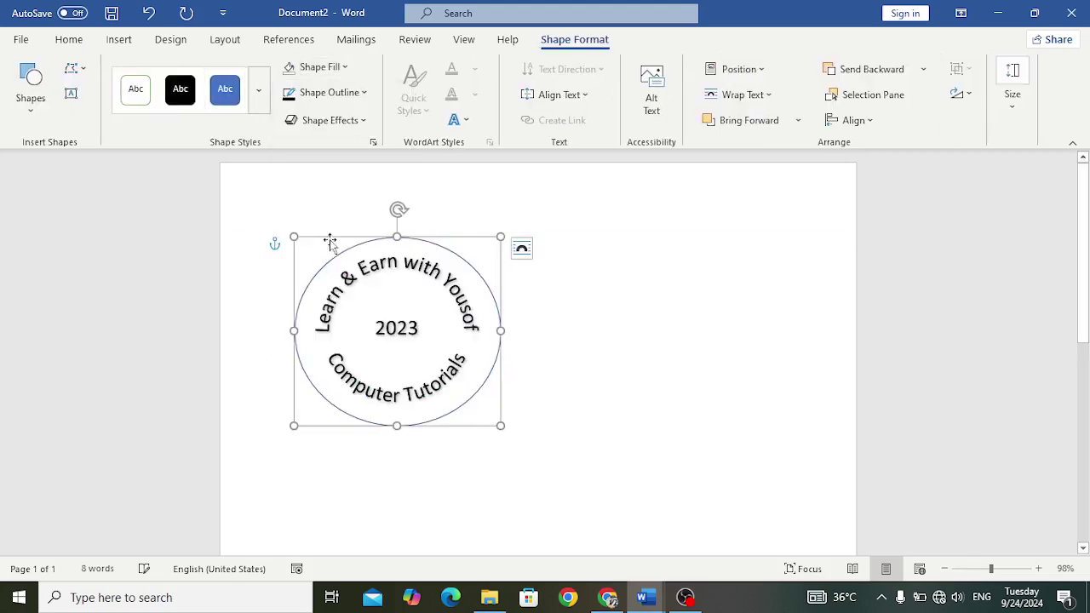
{"action": "left_click", "coordinate": [363, 93]}
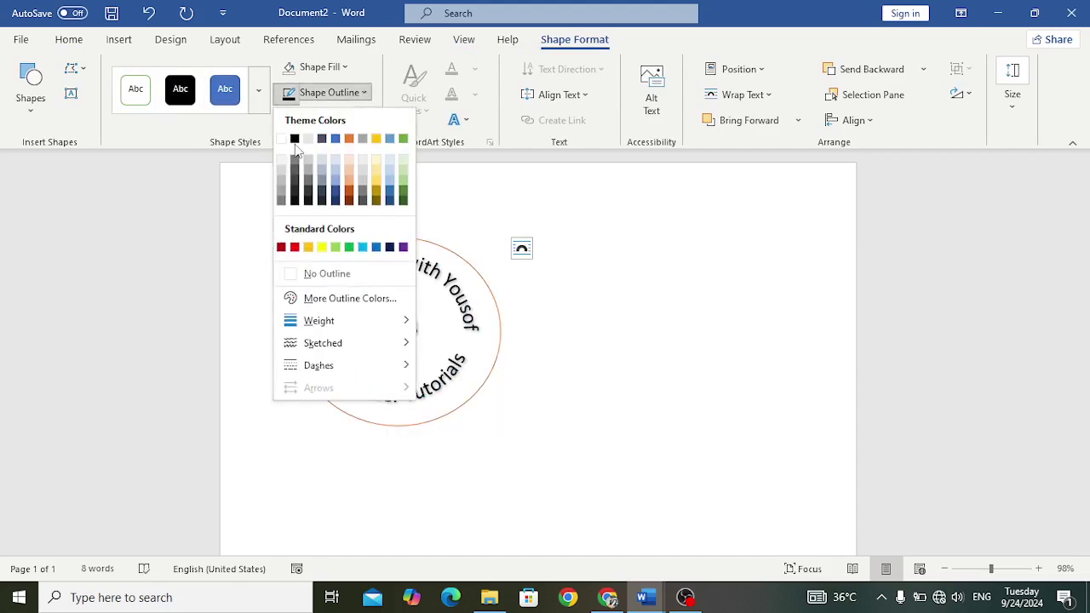
{"action": "left_click", "coordinate": [295, 139]}
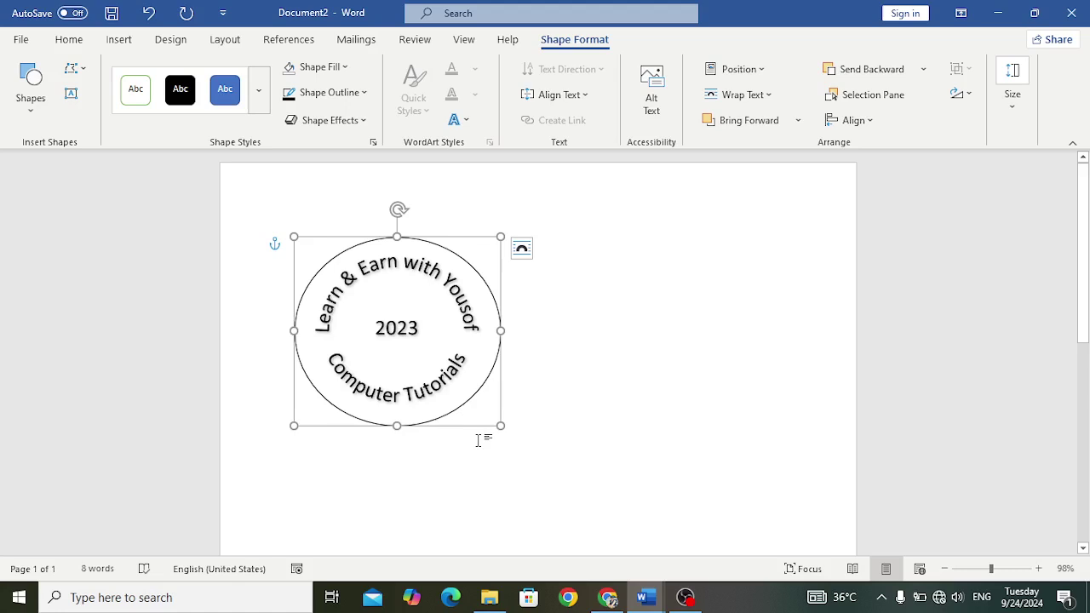
- Resize the oval from its sides and corners so it closely surrounds the curved text as the seal's outer ring
{"action": "mouse_move", "coordinate": [500, 427]}
{"action": "left_mouse_down"}
{"action": "mouse_move", "coordinate": [482, 417]}
{"action": "mouse_move", "coordinate": [493, 417]}
{"action": "left_mouse_up"}
{"action": "left_click_drag", "start_coordinate": [294, 418], "coordinate": [301, 415]}
{"action": "left_click_drag", "start_coordinate": [301, 325], "coordinate": [304, 326]}
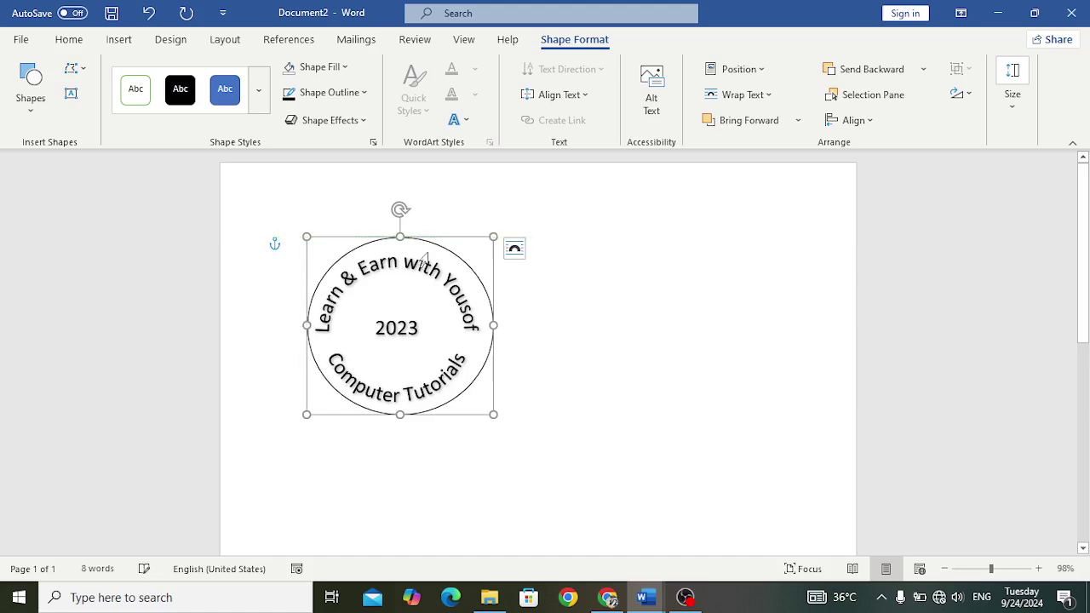
{"action": "left_click_drag", "start_coordinate": [399, 236], "coordinate": [400, 243]}
{"action": "left_click_drag", "start_coordinate": [494, 327], "coordinate": [487, 326]}
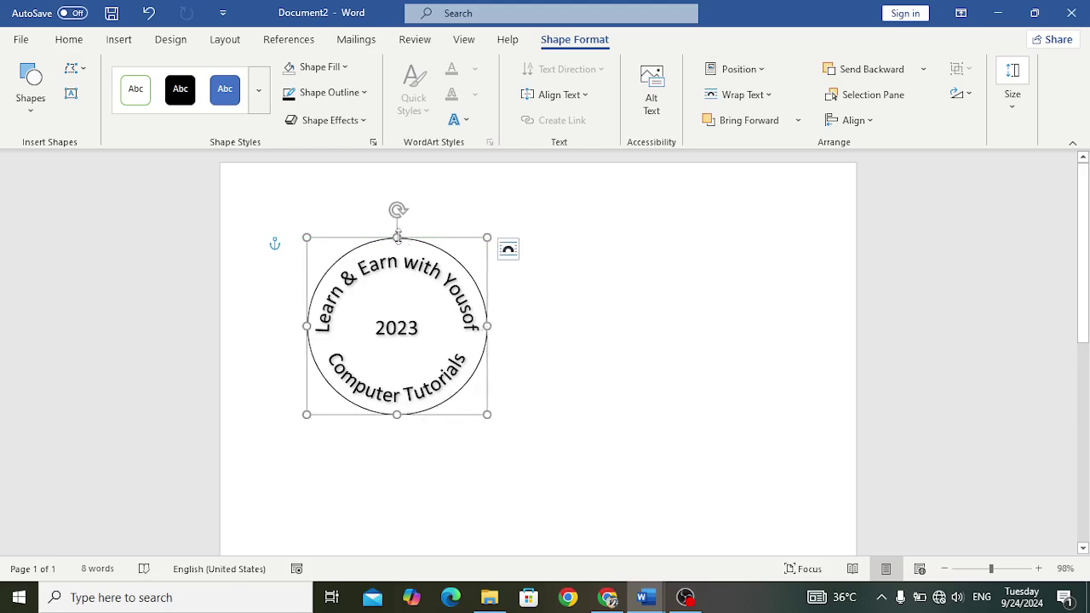
{"action": "left_click_drag", "start_coordinate": [397, 237], "coordinate": [397, 244]}
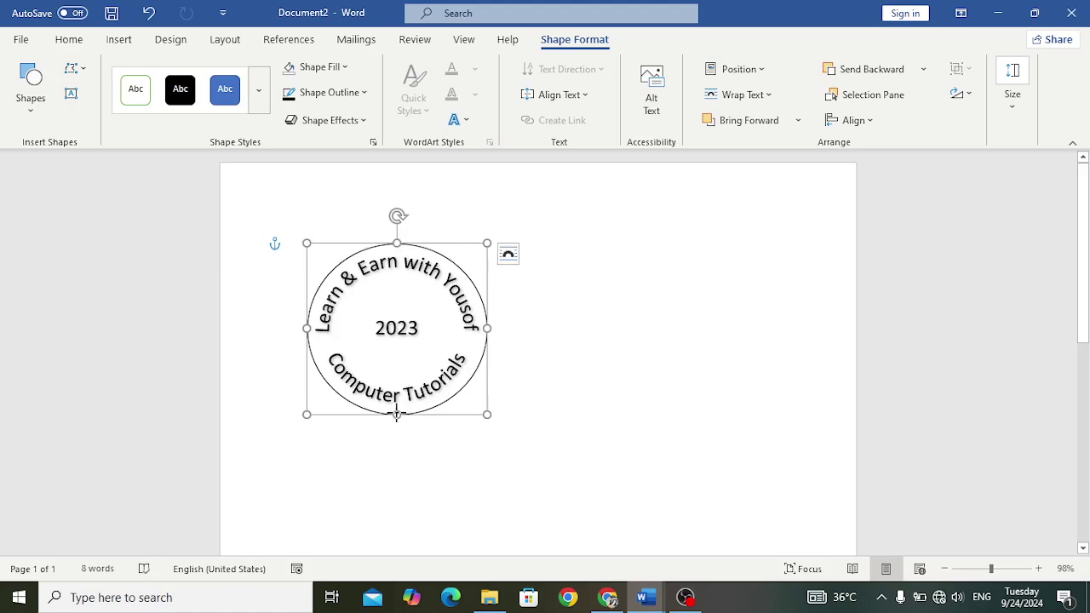
{"action": "left_click_drag", "start_coordinate": [397, 415], "coordinate": [396, 409]}
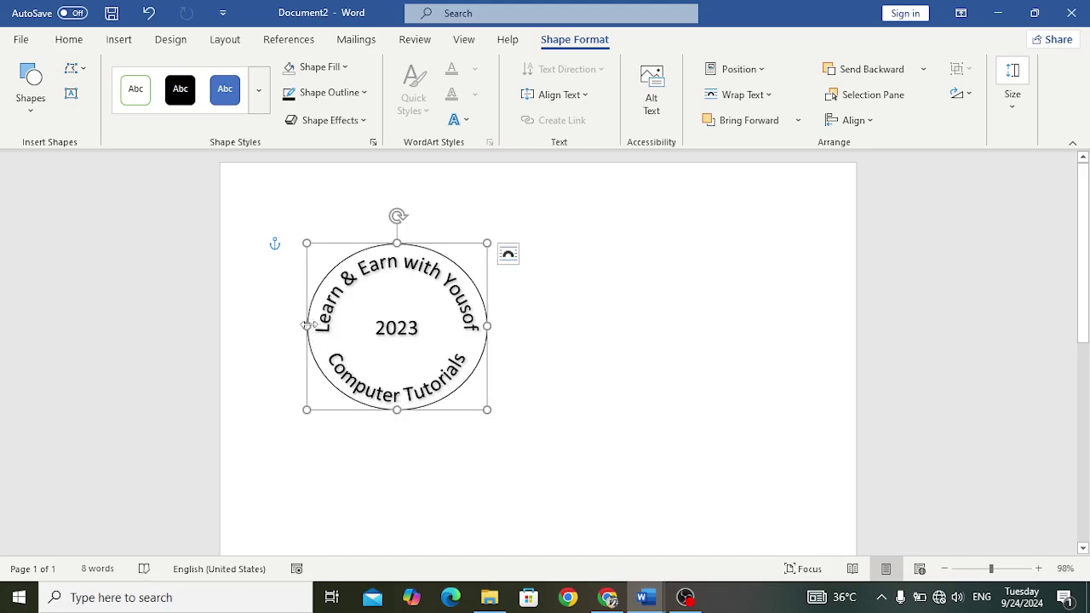
{"action": "left_click_drag", "start_coordinate": [307, 325], "coordinate": [306, 325]}
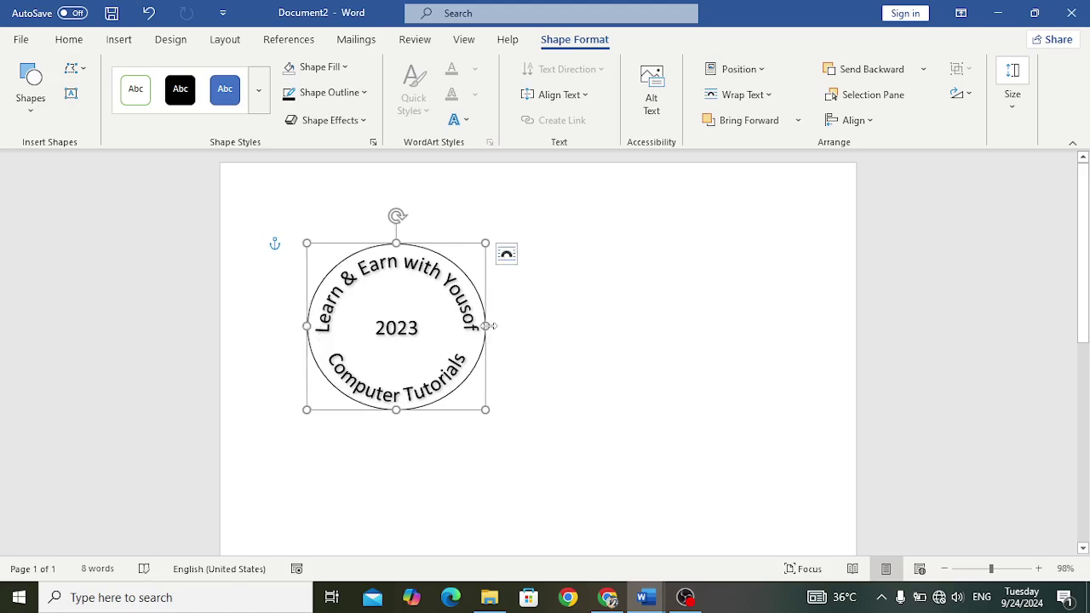
{"action": "left_click_drag", "start_coordinate": [487, 325], "coordinate": [489, 326]}
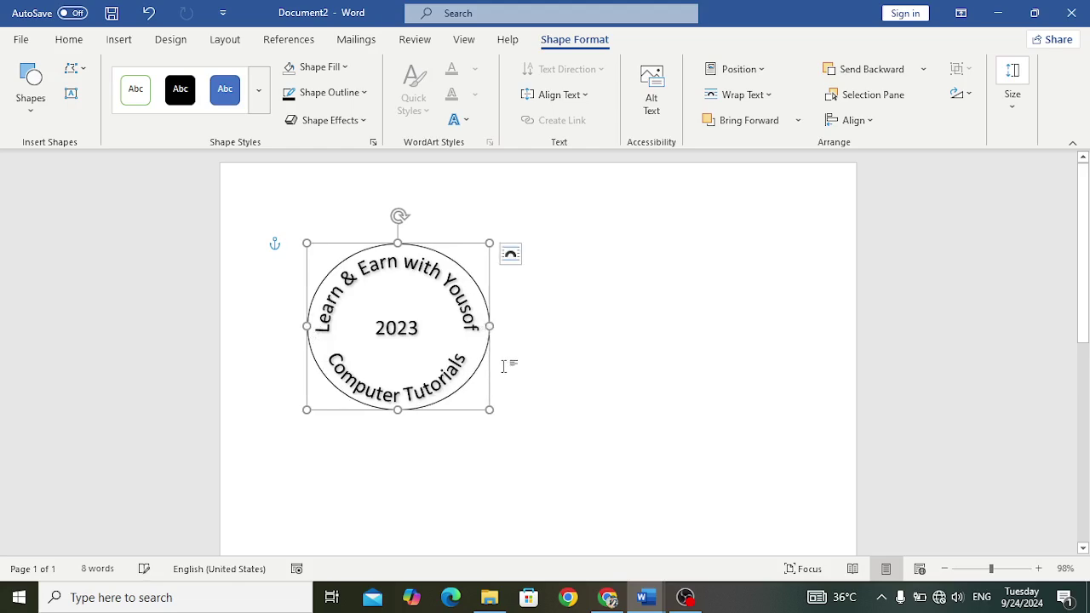
- Extend the outer oval slightly downward, then overlay a duplicate and shrink it concentrically into an inner ring around 2023
{"action": "left_click_drag", "start_coordinate": [396, 410], "coordinate": [395, 414]}
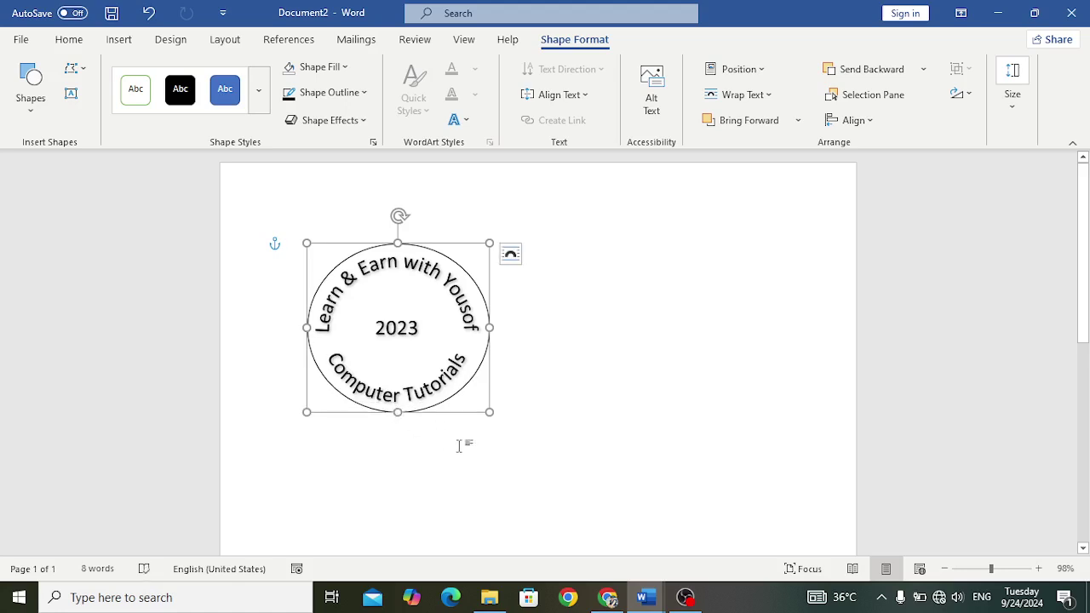
{"action": "key", "text": "ctrl+v"}
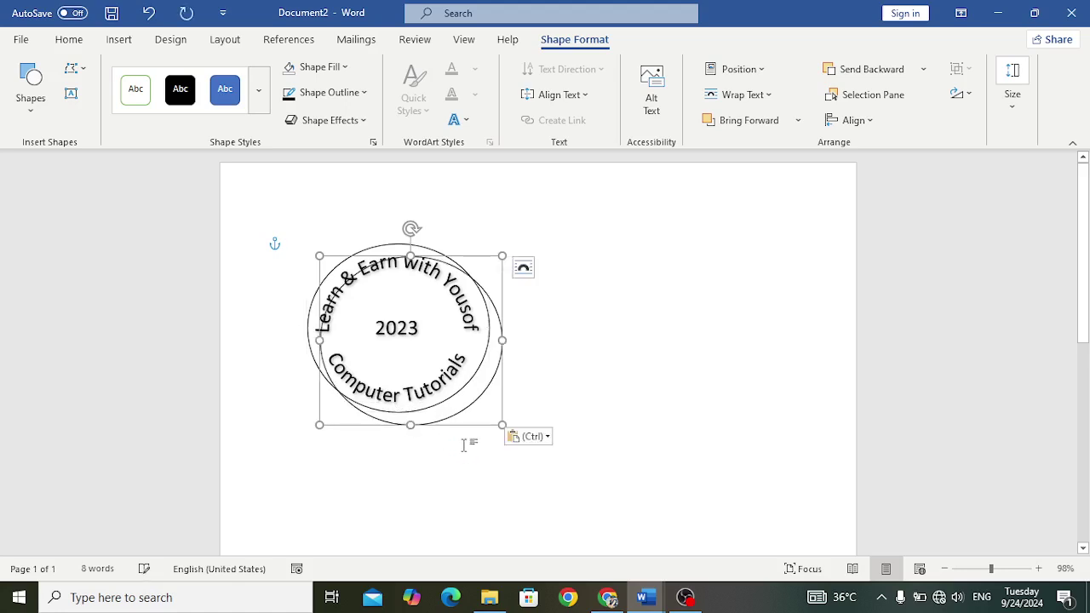
{"action": "left_click_drag", "start_coordinate": [472, 429], "coordinate": [459, 415]}
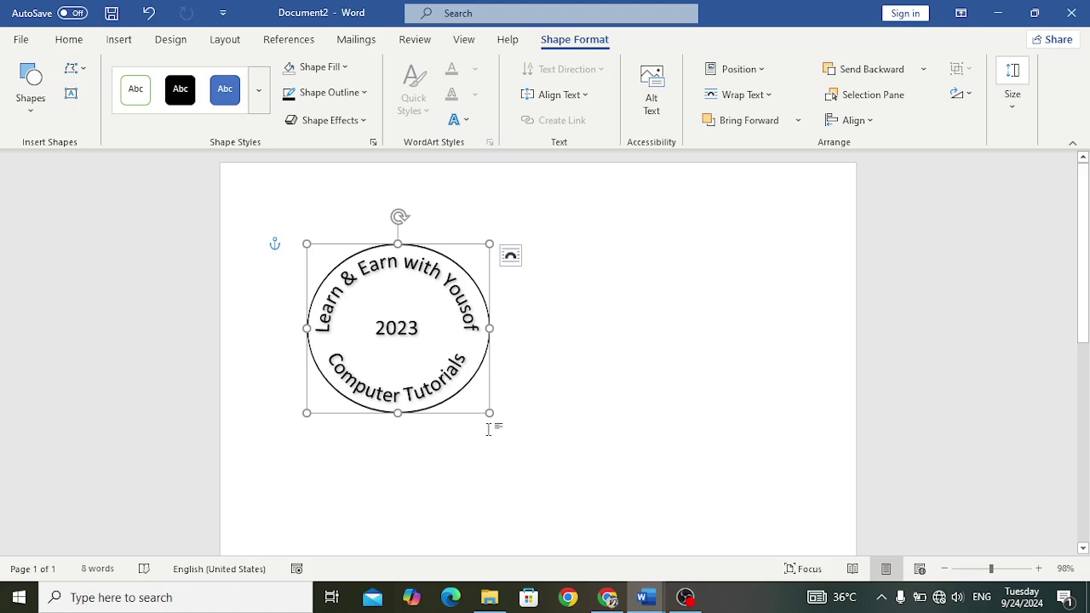
{"action": "left_click_drag", "start_coordinate": [491, 415], "coordinate": [446, 389]}
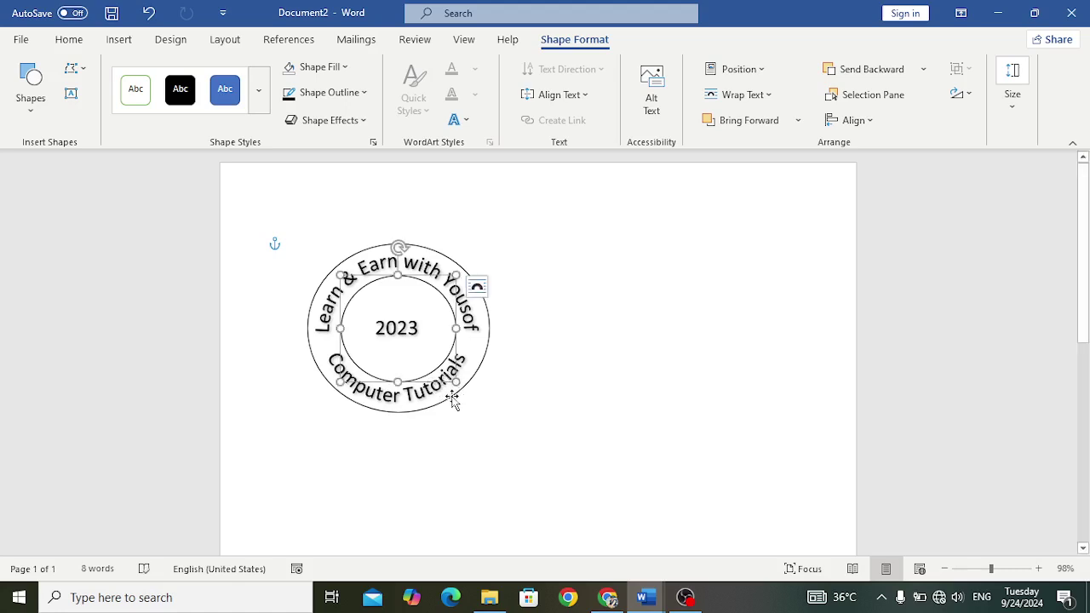
- Set the outer ring's outline weight to 2¼ pt
{"action": "left_click", "coordinate": [453, 400]}
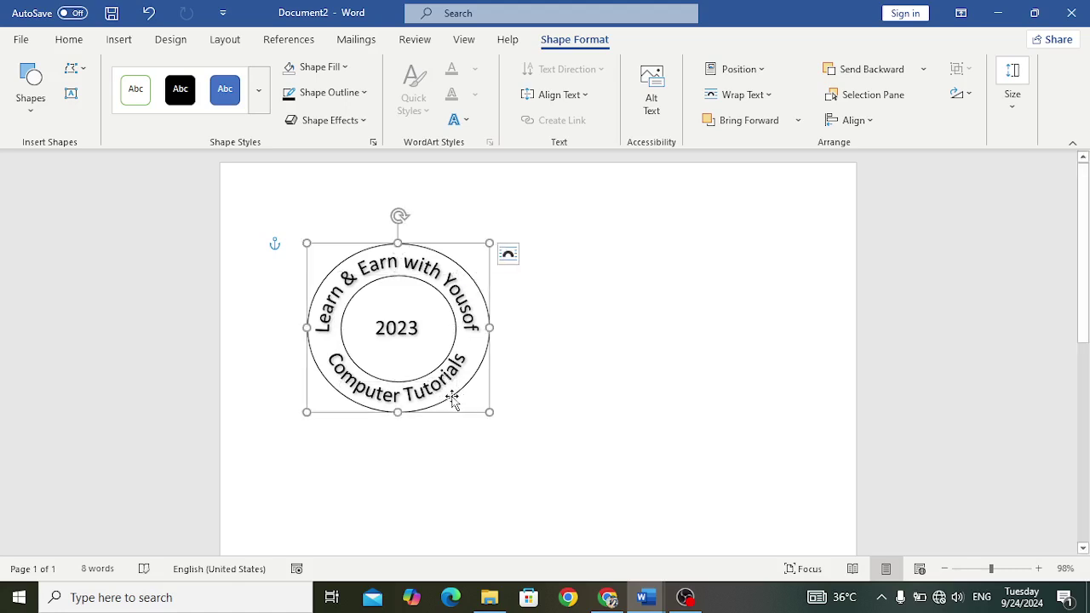
{"action": "left_click", "coordinate": [364, 95]}
{"action": "mouse_move", "coordinate": [390, 319]}
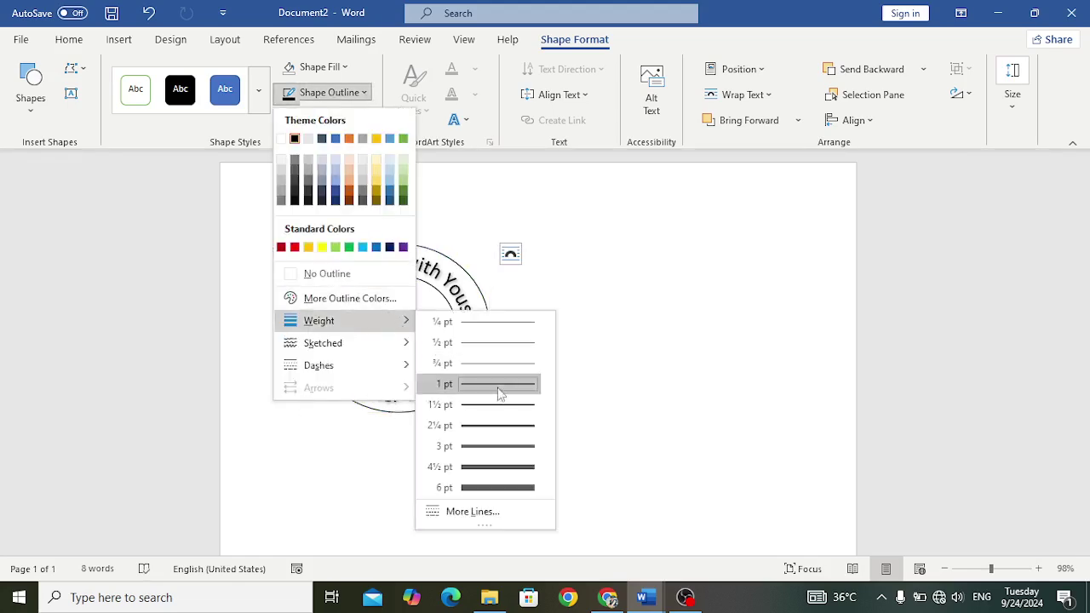
{"action": "left_click", "coordinate": [489, 425]}
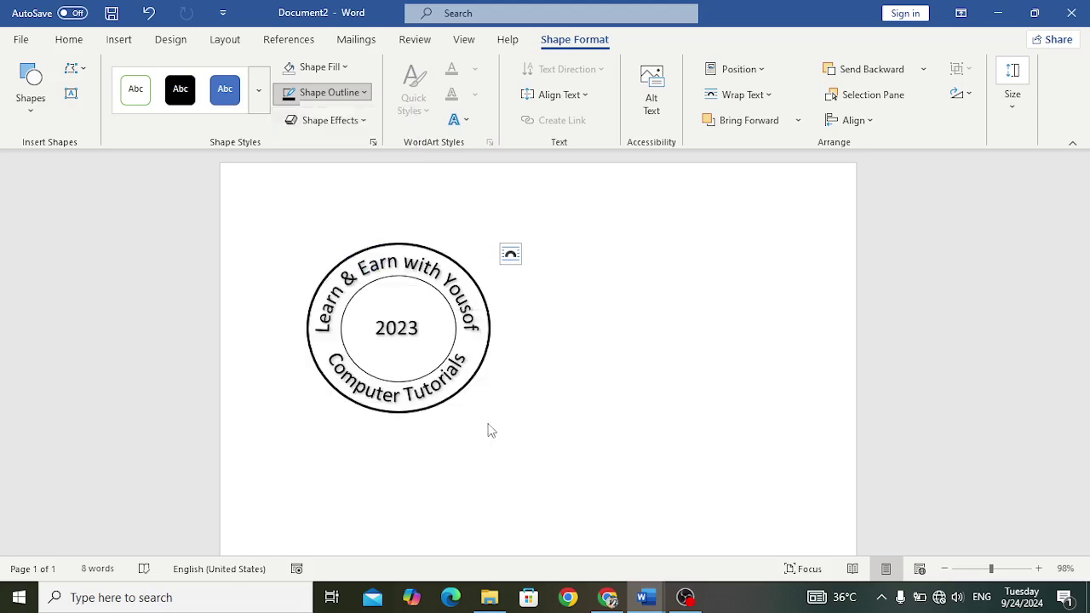
- Set the inner ring's outline weight to 1½ pt
{"action": "left_click", "coordinate": [443, 302]}
{"action": "left_click", "coordinate": [364, 92]}
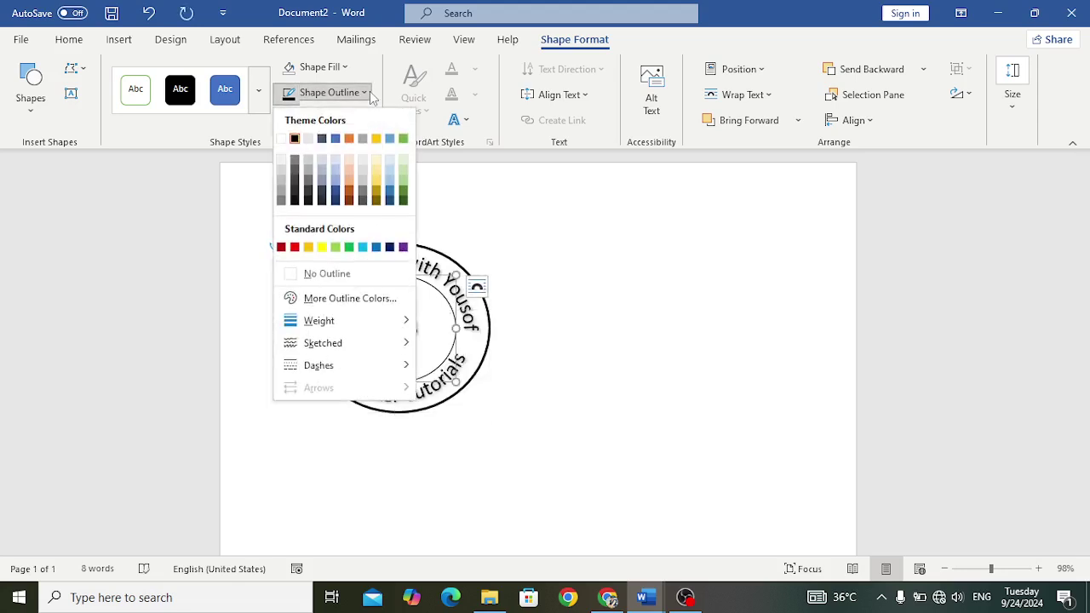
{"action": "mouse_move", "coordinate": [401, 320]}
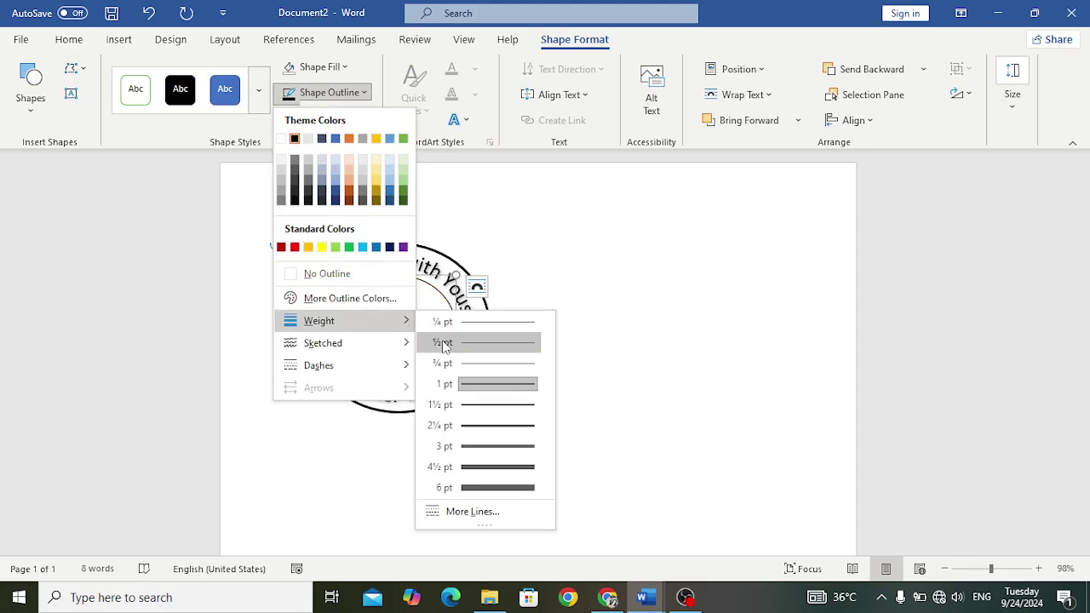
{"action": "left_click", "coordinate": [478, 403]}
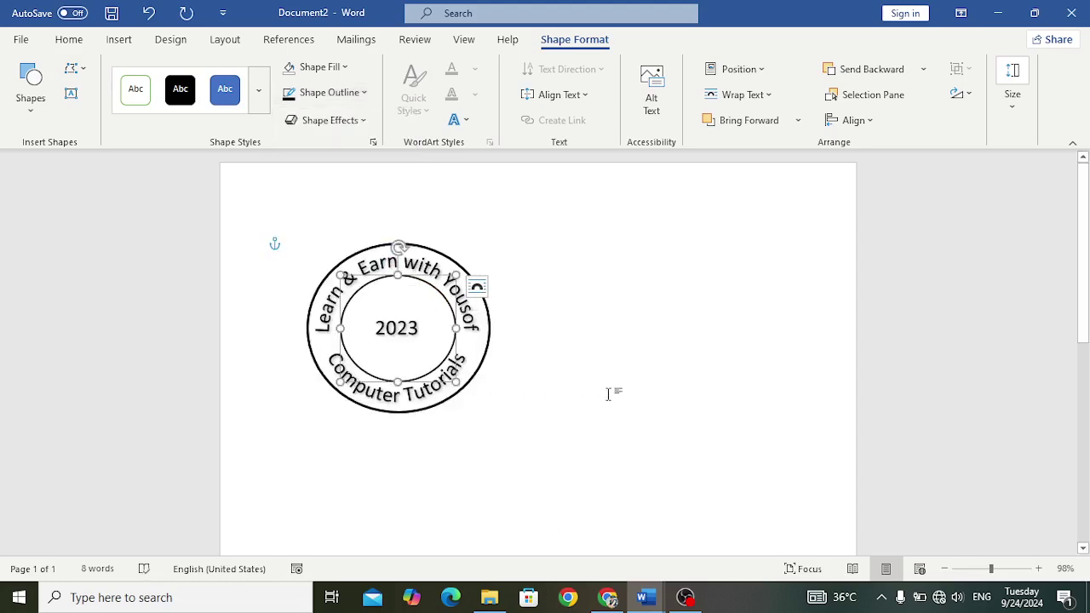
{"action": "key", "text": "Escape"}
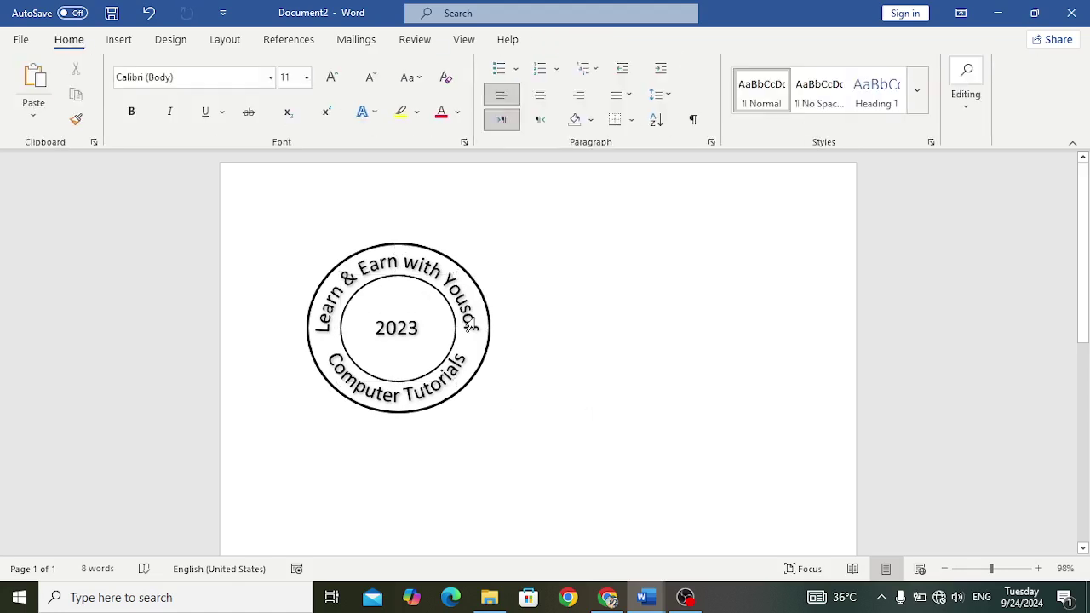
- Group the curved WordArt with the outer and inner rings into a single stamp object
{"action": "left_click_drag", "start_coordinate": [469, 322], "coordinate": [474, 325]}
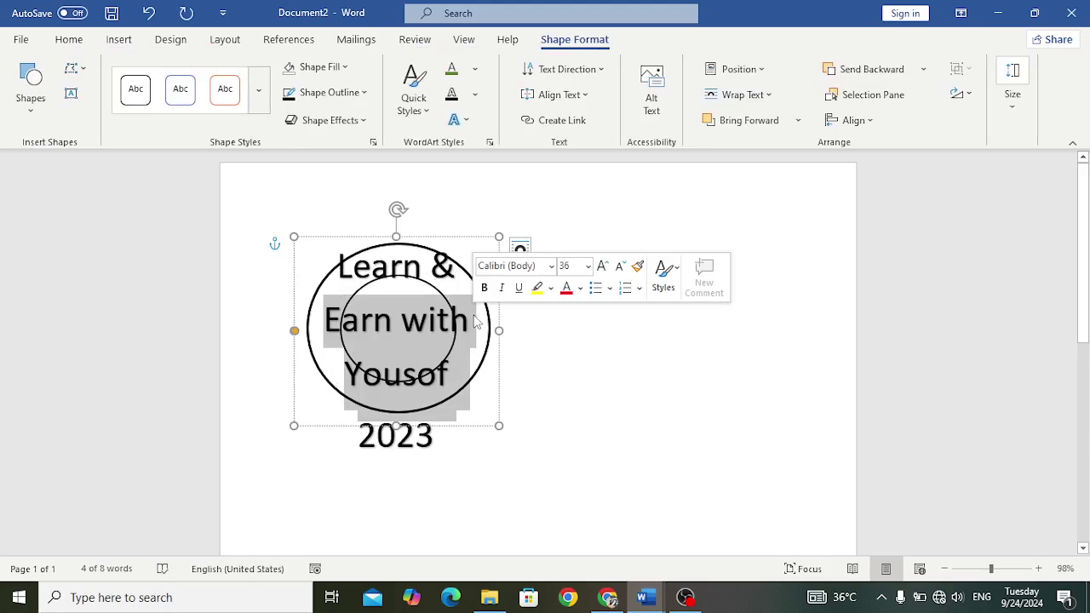
{"action": "left_click", "coordinate": [501, 352]}
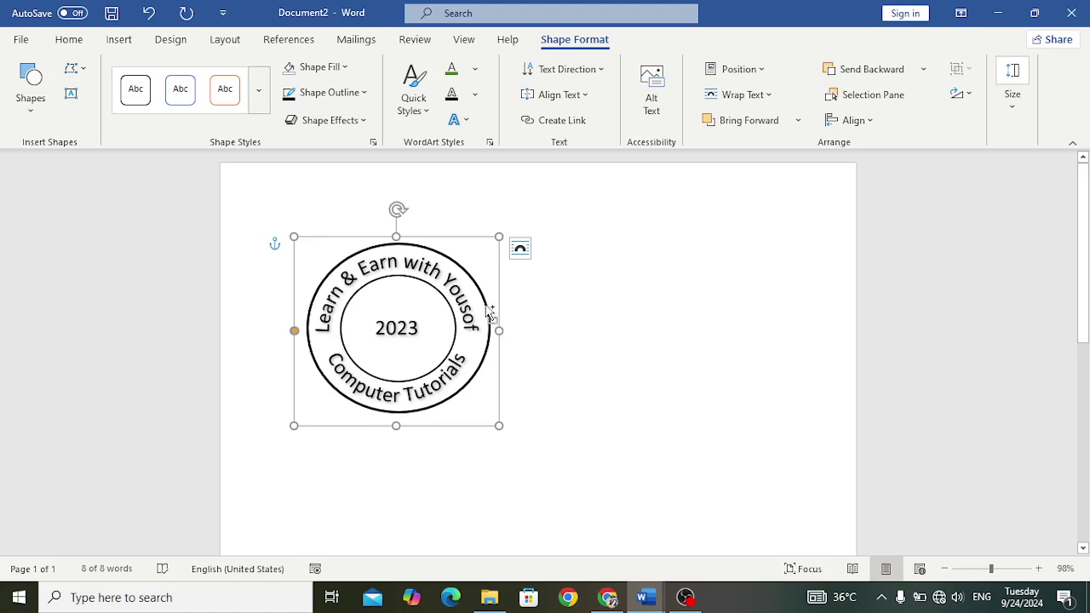
{"action": "left_click", "coordinate": [491, 313]}
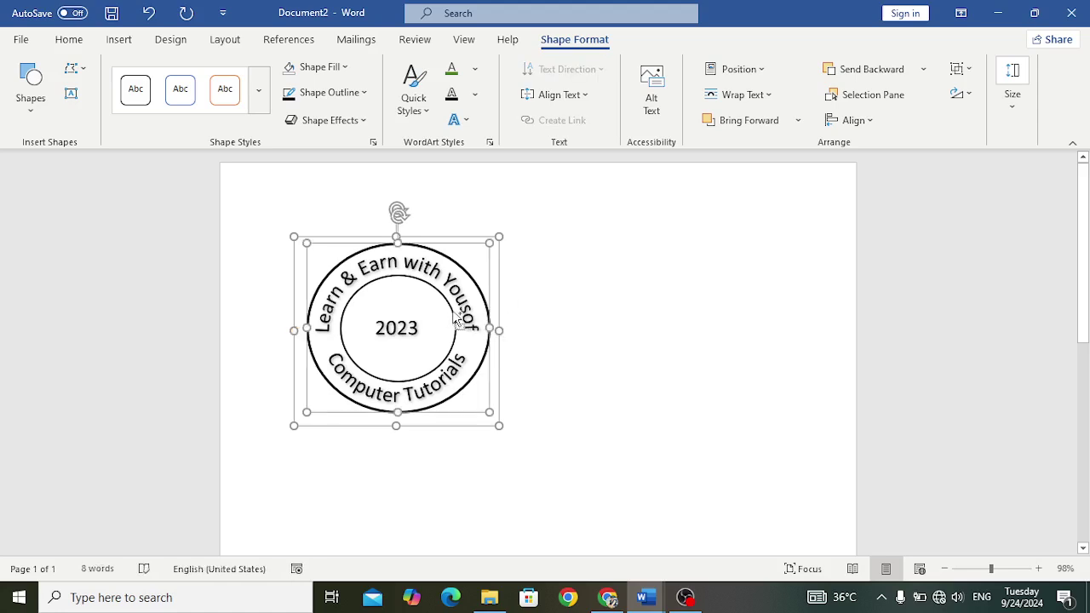
{"action": "left_click", "coordinate": [456, 323]}
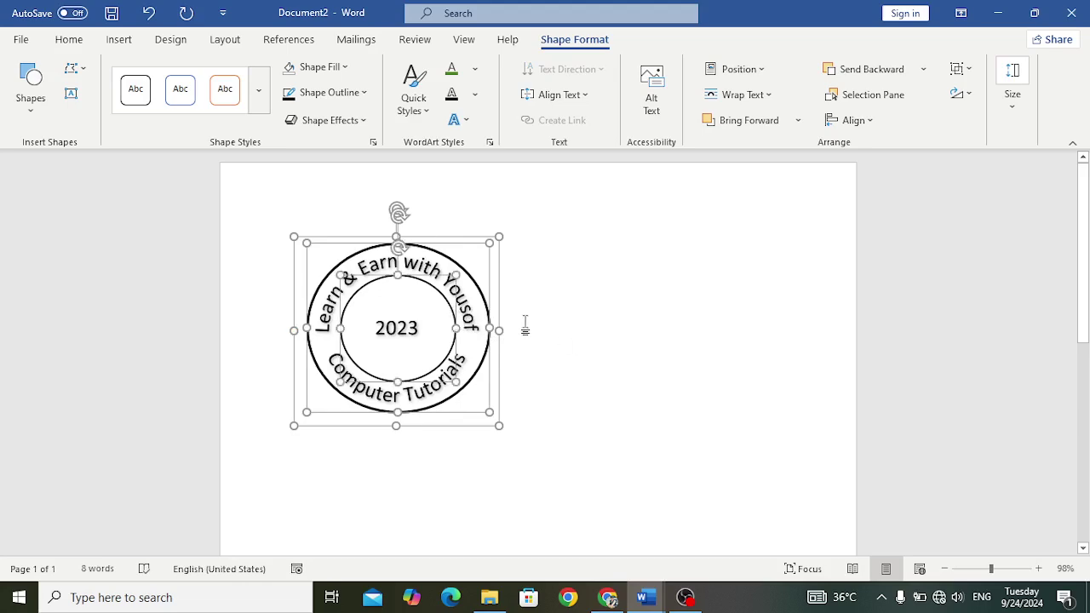
{"action": "right_click", "coordinate": [490, 300]}
{"action": "mouse_move", "coordinate": [547, 353]}
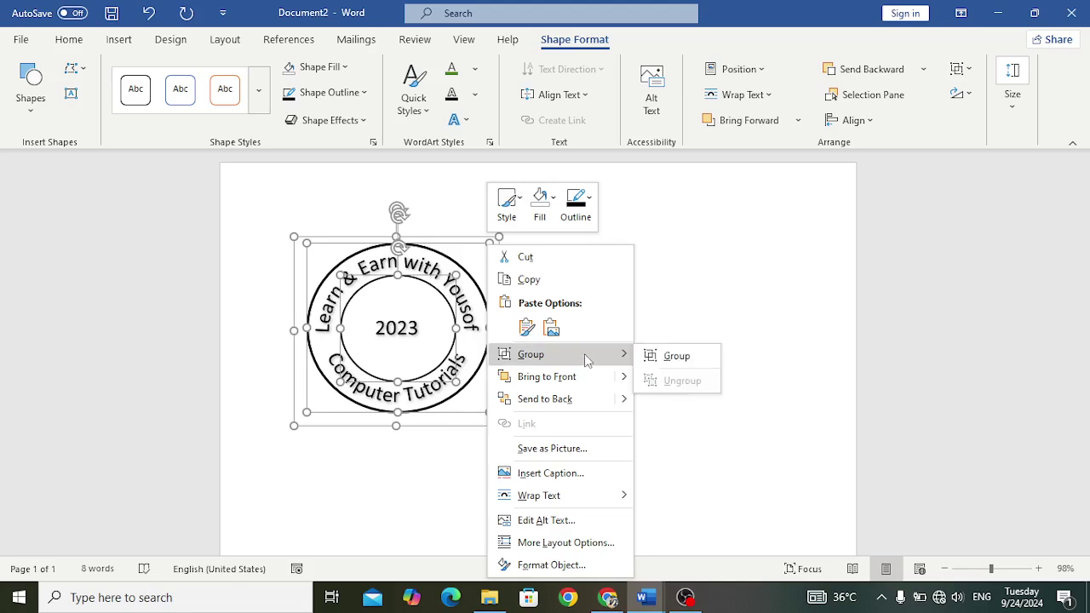
{"action": "left_click", "coordinate": [659, 355]}
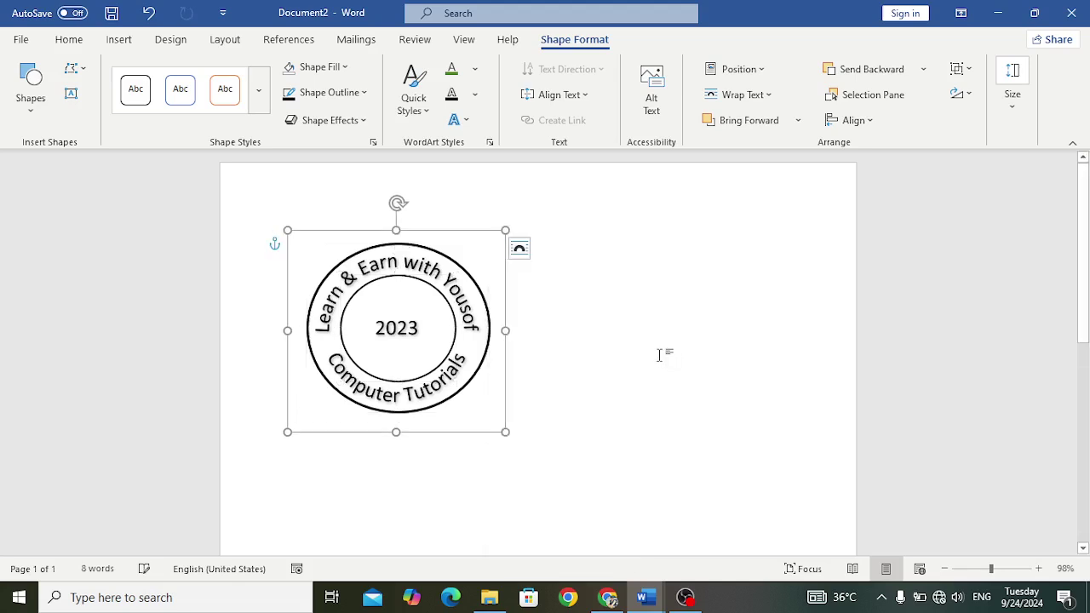
{"action": "double_click", "coordinate": [457, 290]}
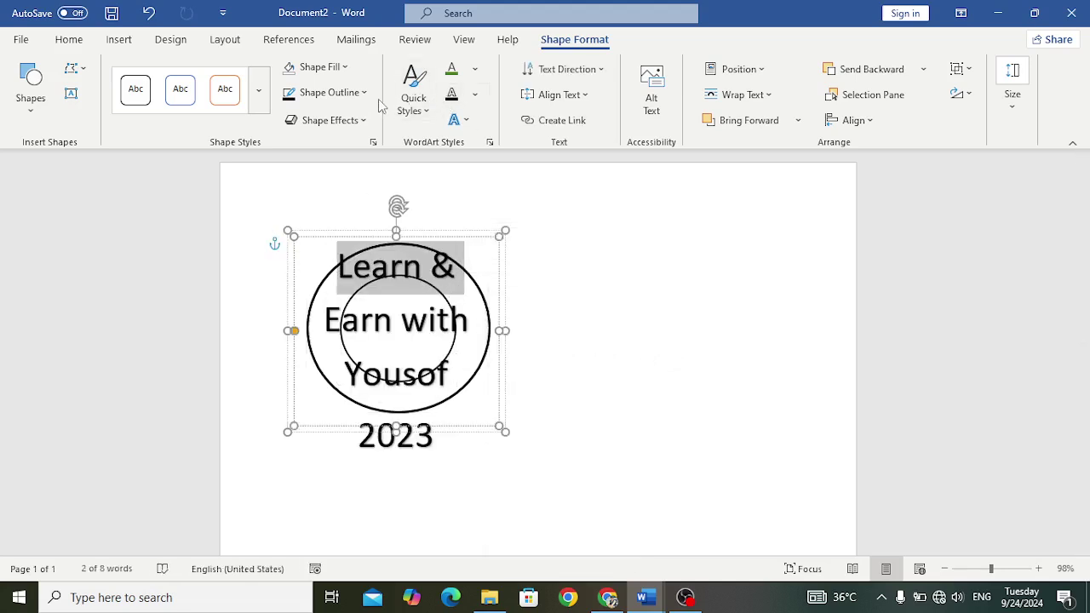
{"action": "left_click", "coordinate": [466, 121]}
{"action": "mouse_move", "coordinate": [528, 156]}
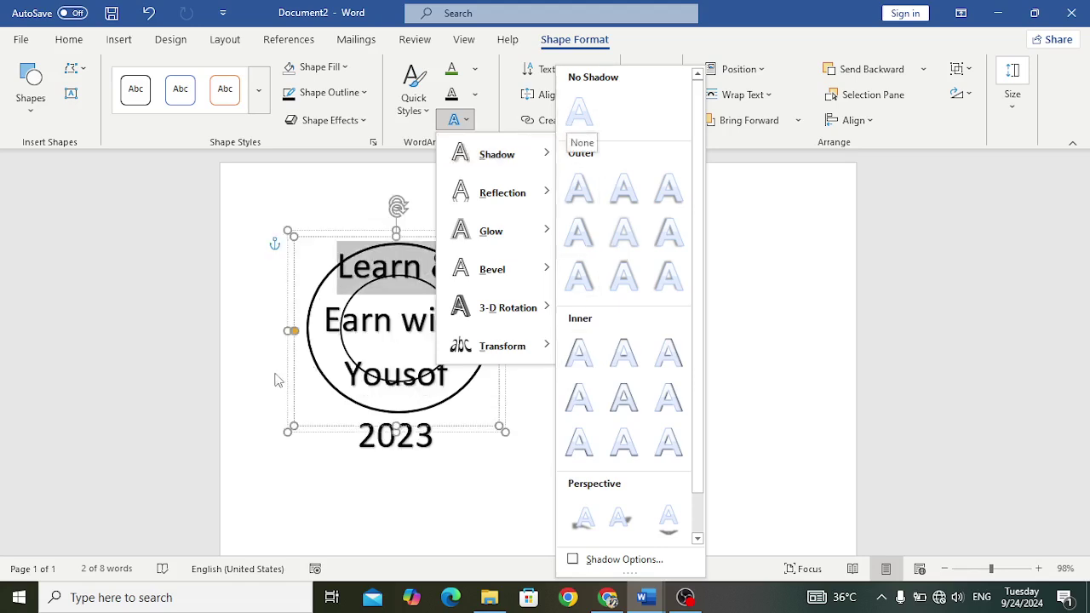
{"action": "left_click", "coordinate": [356, 413]}
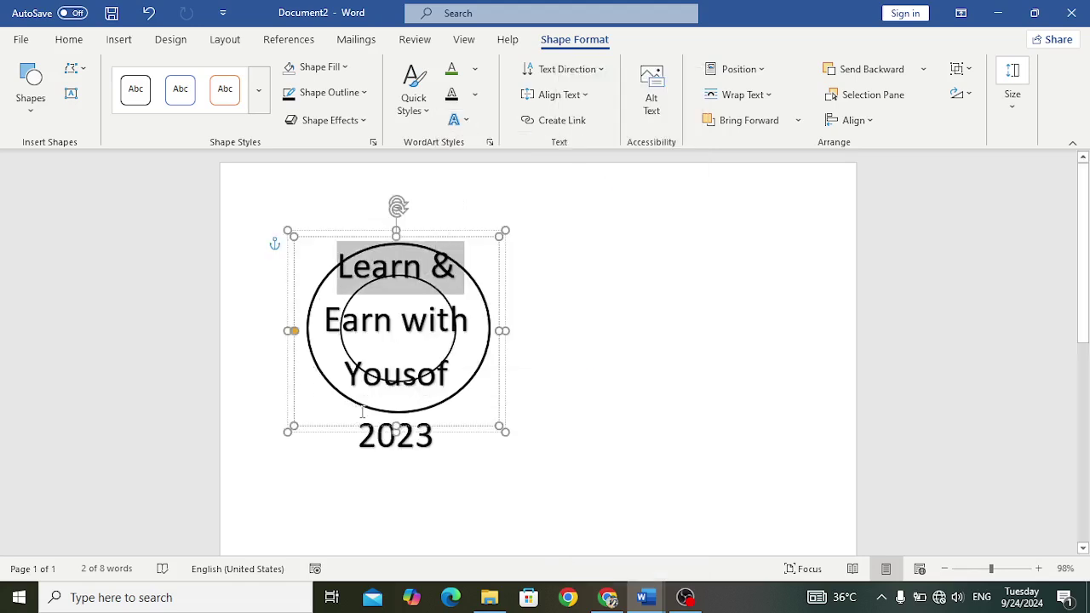
- Remove the shadow effect from all of the stamp's WordArt text
{"action": "left_click_drag", "start_coordinate": [399, 385], "coordinate": [398, 384]}
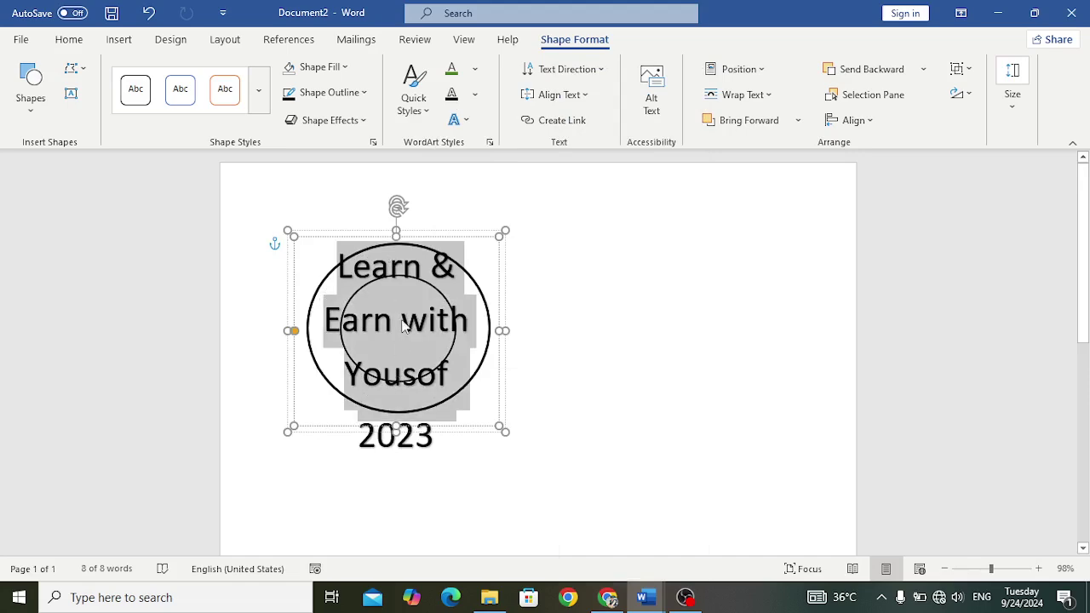
{"action": "left_click", "coordinate": [422, 379]}
{"action": "left_click", "coordinate": [466, 120]}
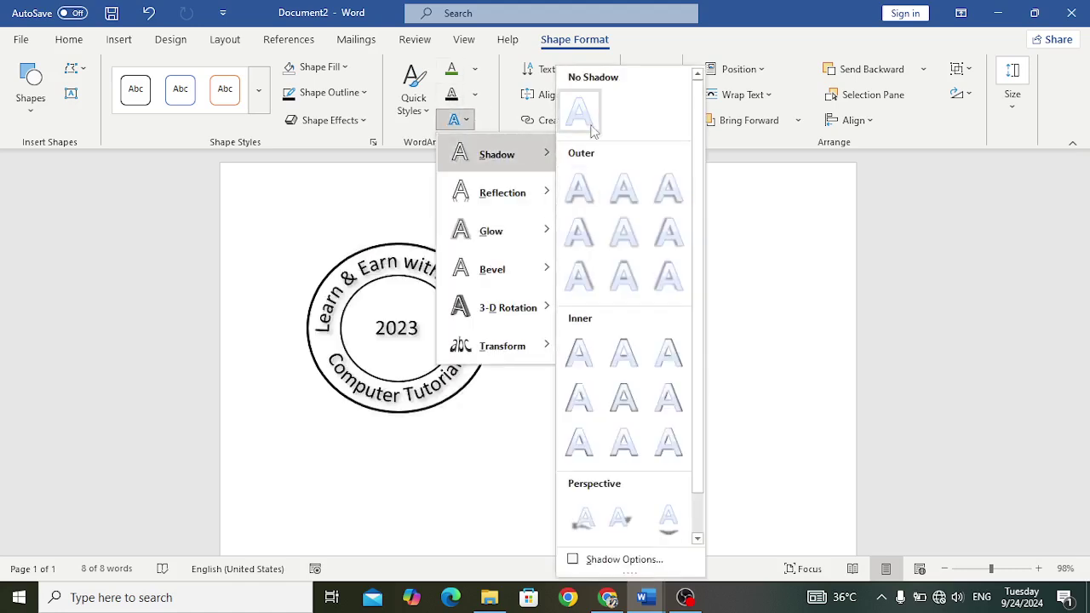
{"action": "left_click", "coordinate": [591, 140]}
{"action": "left_click", "coordinate": [634, 349]}
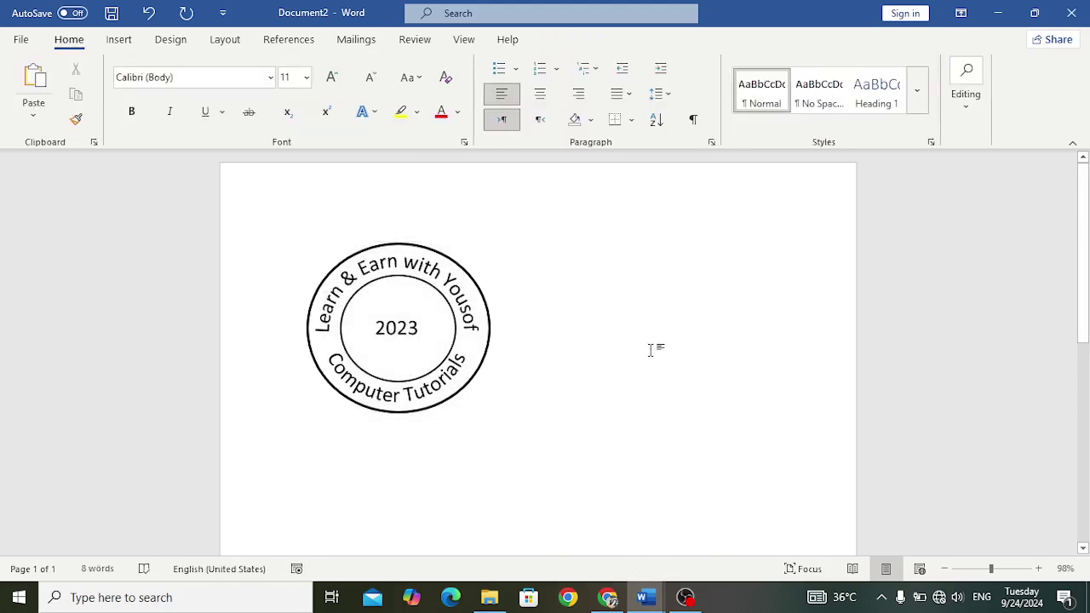
- Change the fill color of all the stamp's WordArt text to a light blue theme color
{"action": "triple_click", "coordinate": [459, 300]}
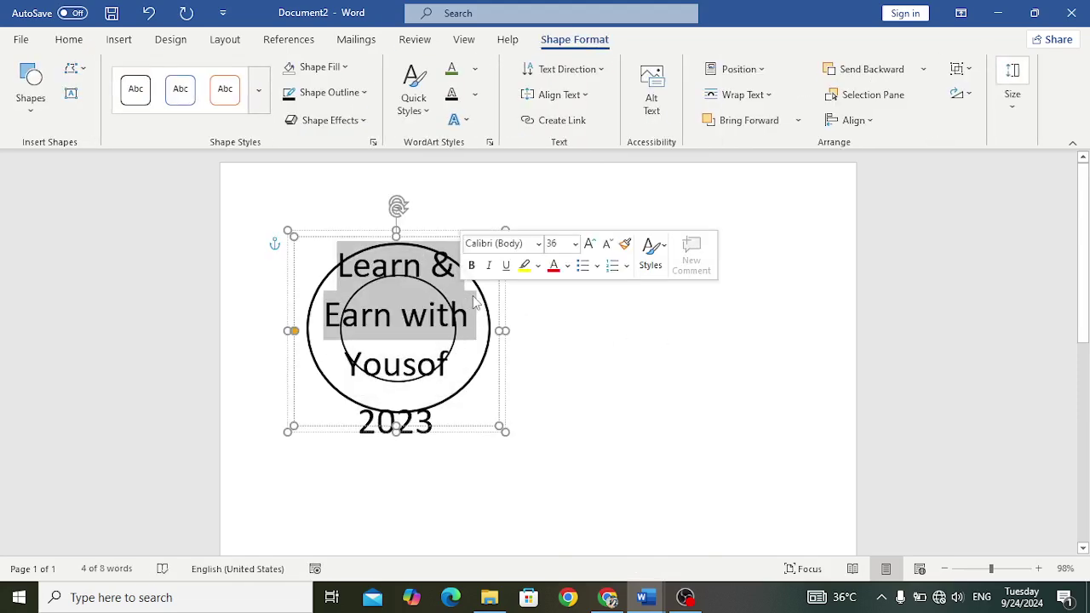
{"action": "left_click", "coordinate": [474, 69]}
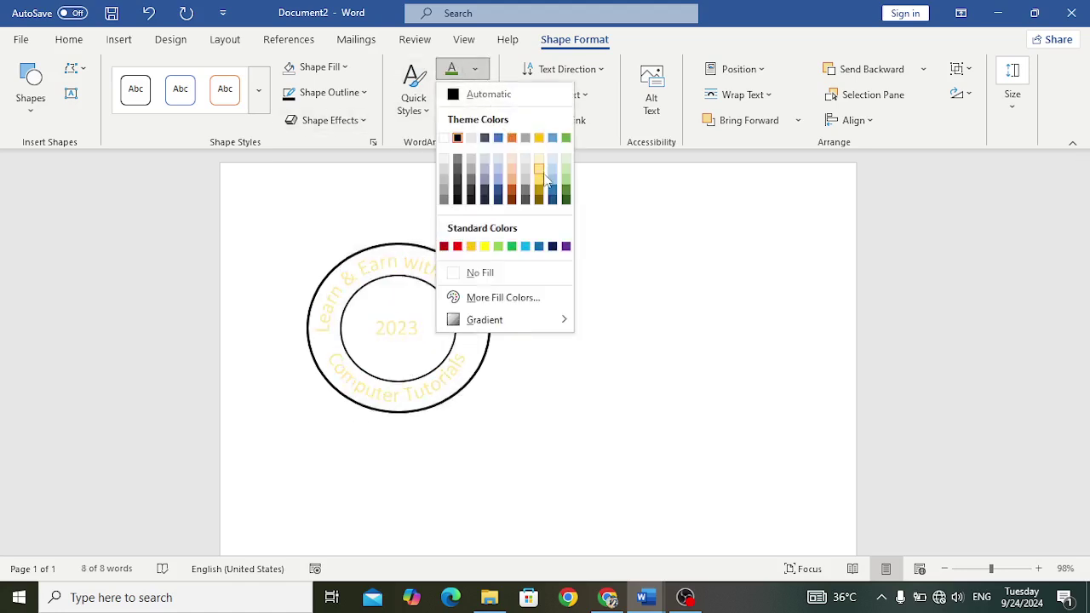
{"action": "left_click", "coordinate": [497, 183]}
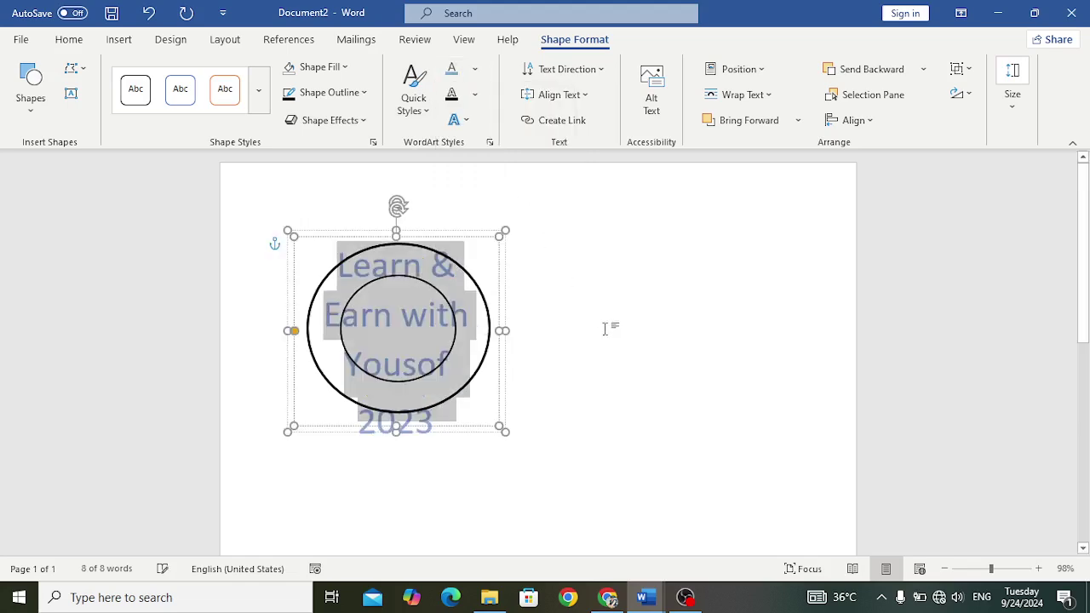
{"action": "left_click", "coordinate": [611, 358]}
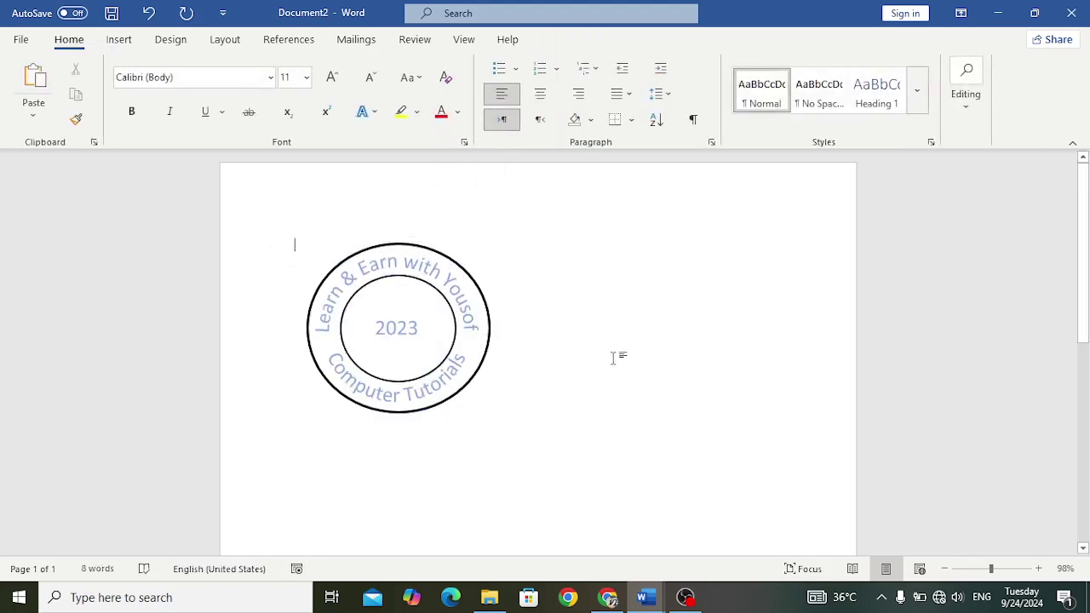
- Duplicate the whole grouped stamp and place the copy level with the original, just to its right on the page
{"action": "left_click", "coordinate": [475, 364]}
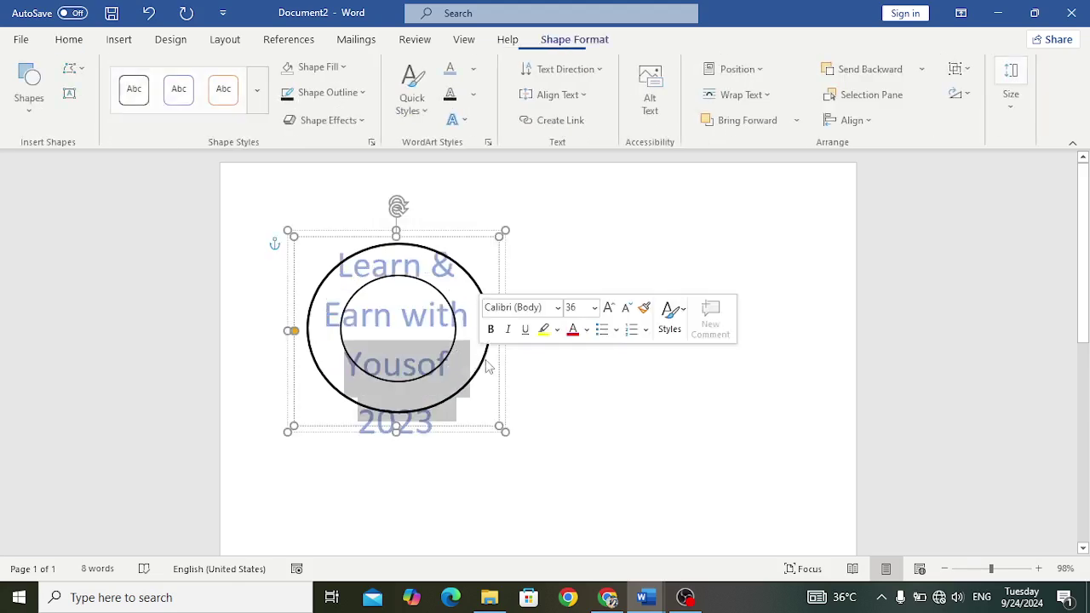
{"action": "left_click", "coordinate": [499, 372]}
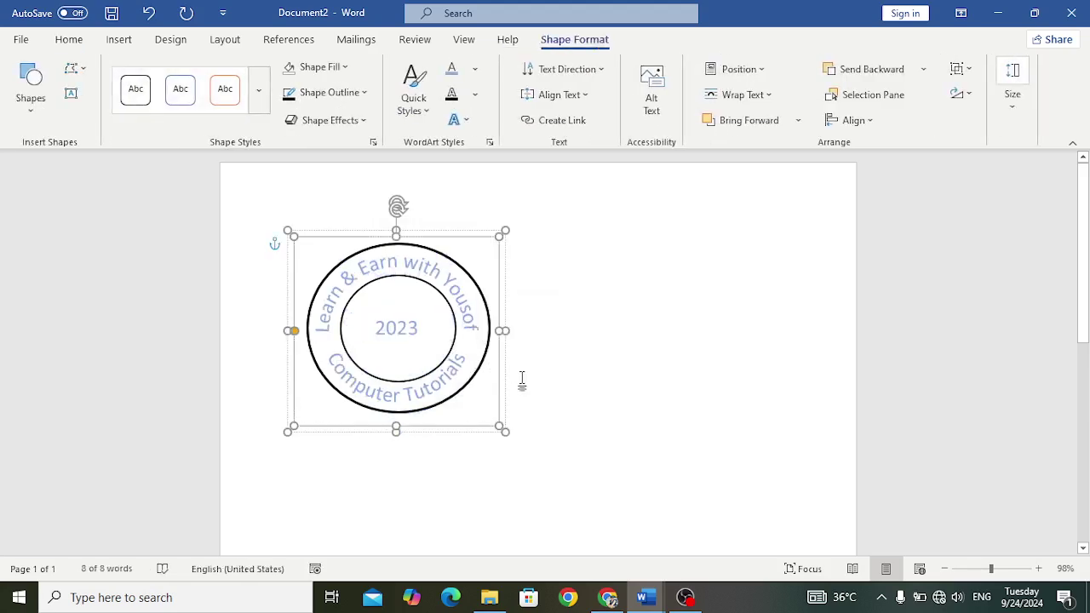
{"action": "left_click", "coordinate": [521, 380]}
{"action": "left_click", "coordinate": [467, 389]}
{"action": "left_click_drag", "start_coordinate": [467, 389], "coordinate": [486, 396]}
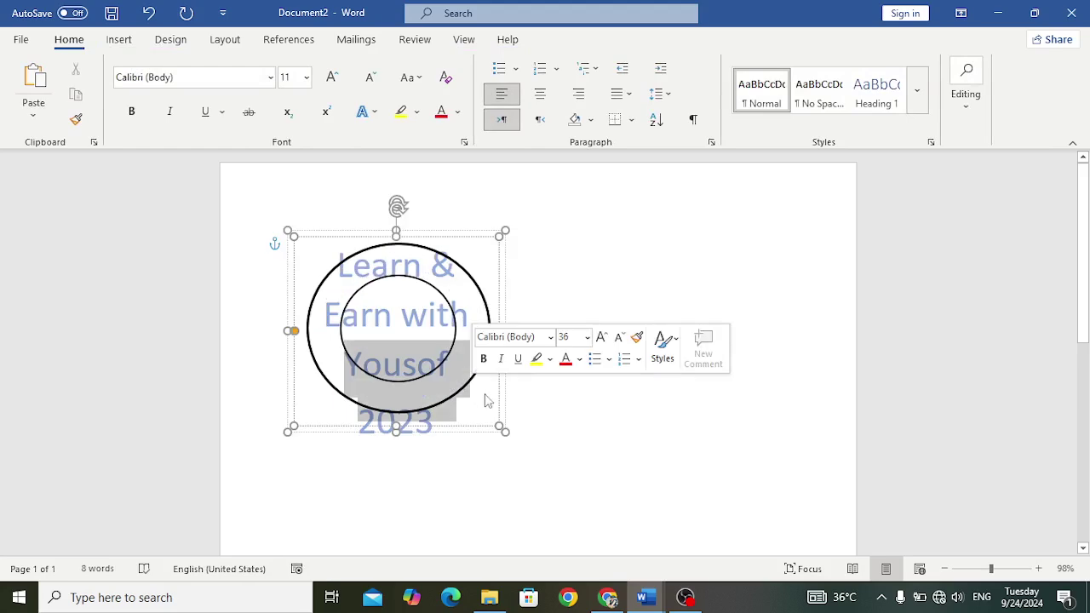
{"action": "left_click", "coordinate": [506, 417]}
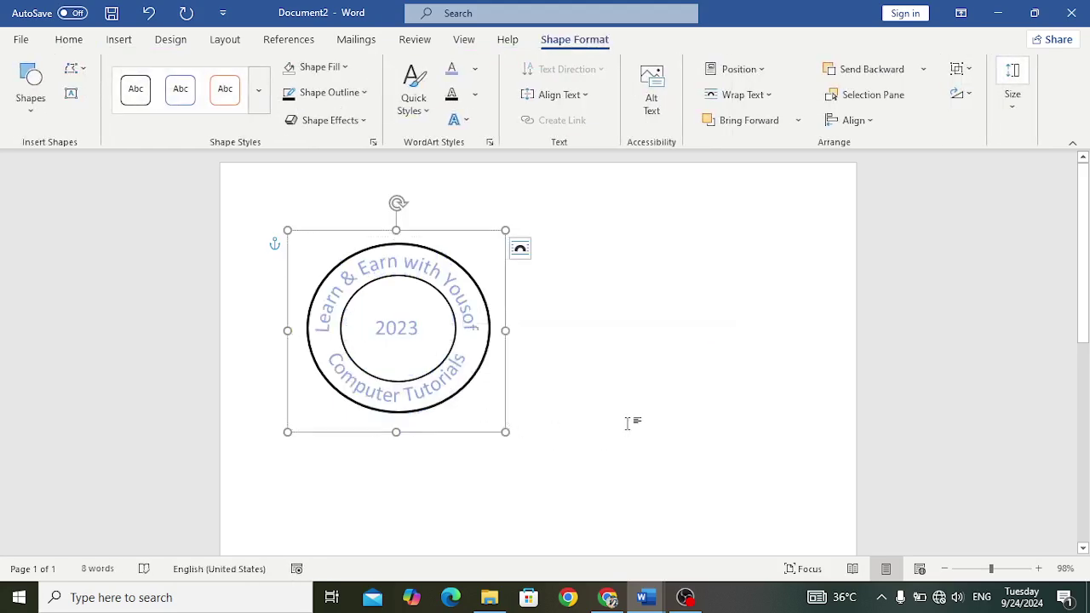
{"action": "key", "text": "ctrl+c"}
{"action": "key", "text": "ctrl+v"}
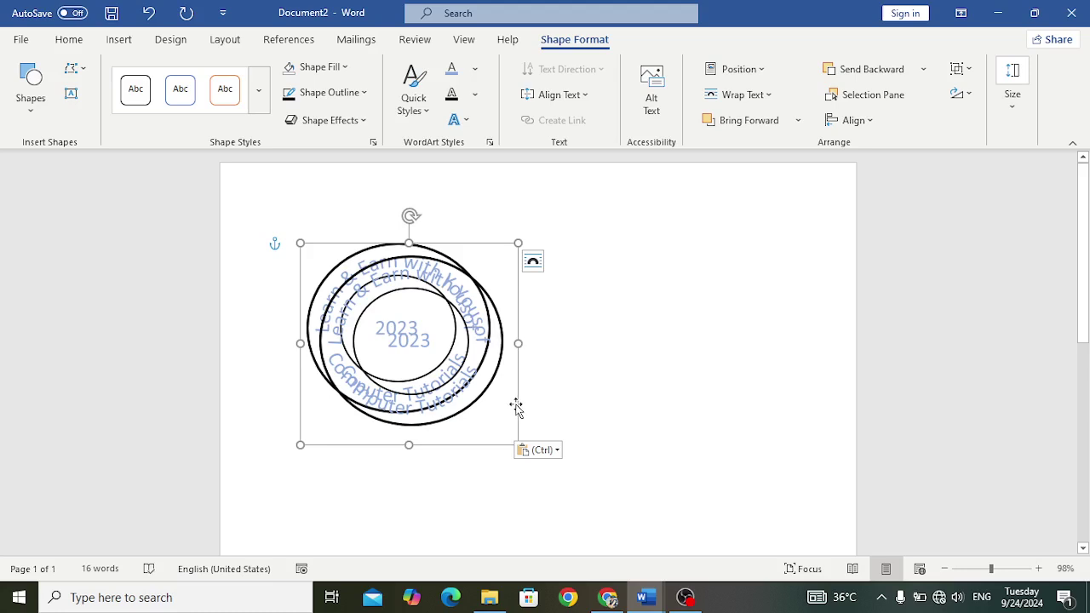
{"action": "left_click_drag", "start_coordinate": [516, 409], "coordinate": [727, 389]}
- Change the fill color of the copied stamp's WordArt text to a light green theme color
{"action": "triple_click", "coordinate": [681, 367]}
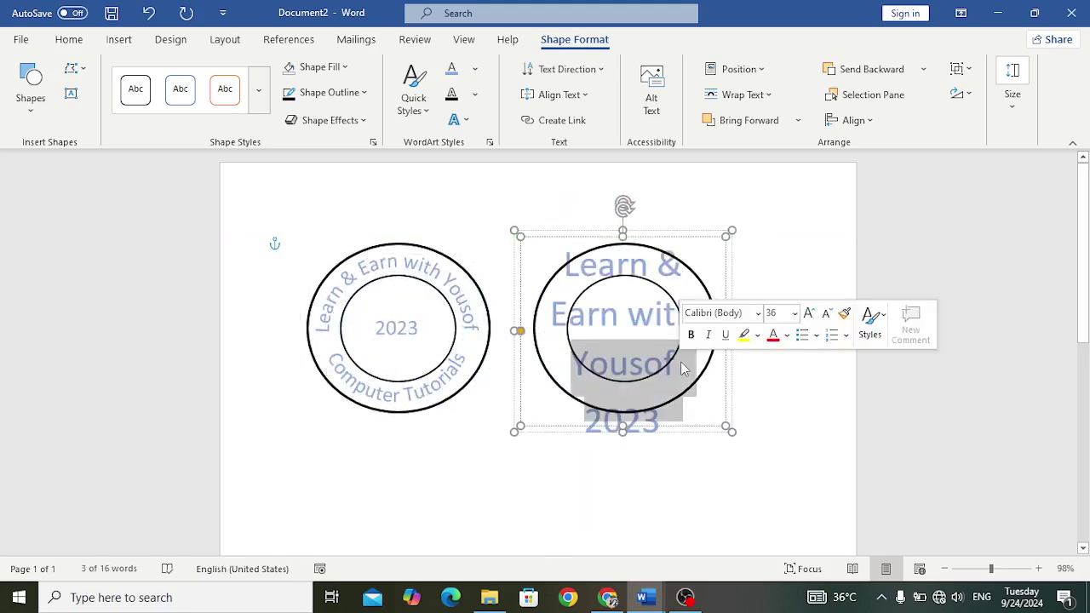
{"action": "left_click", "coordinate": [474, 68]}
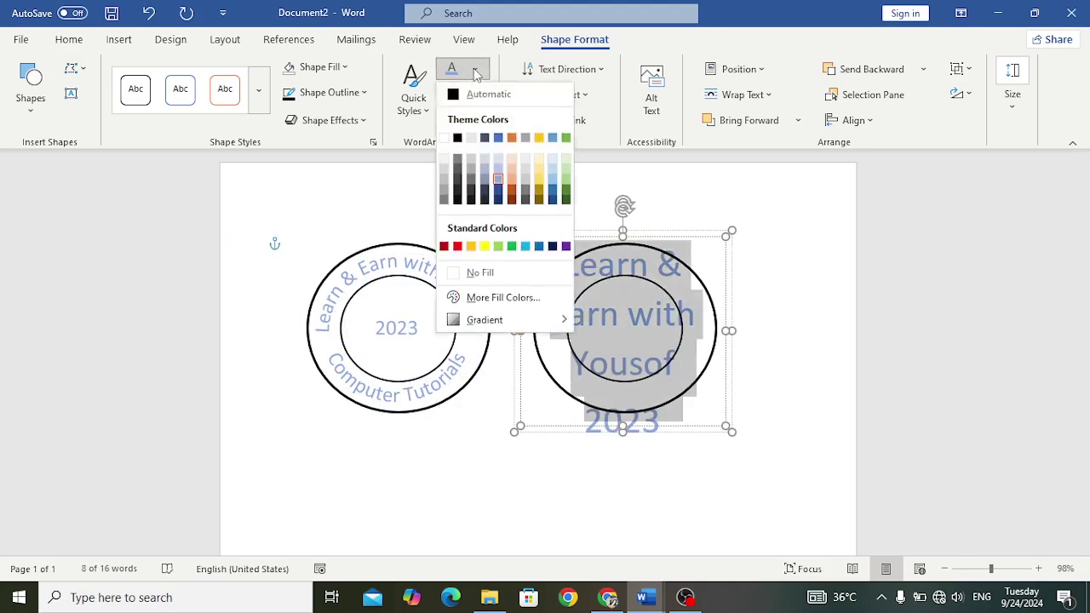
{"action": "left_click", "coordinate": [566, 189]}
{"action": "left_click", "coordinate": [730, 477]}
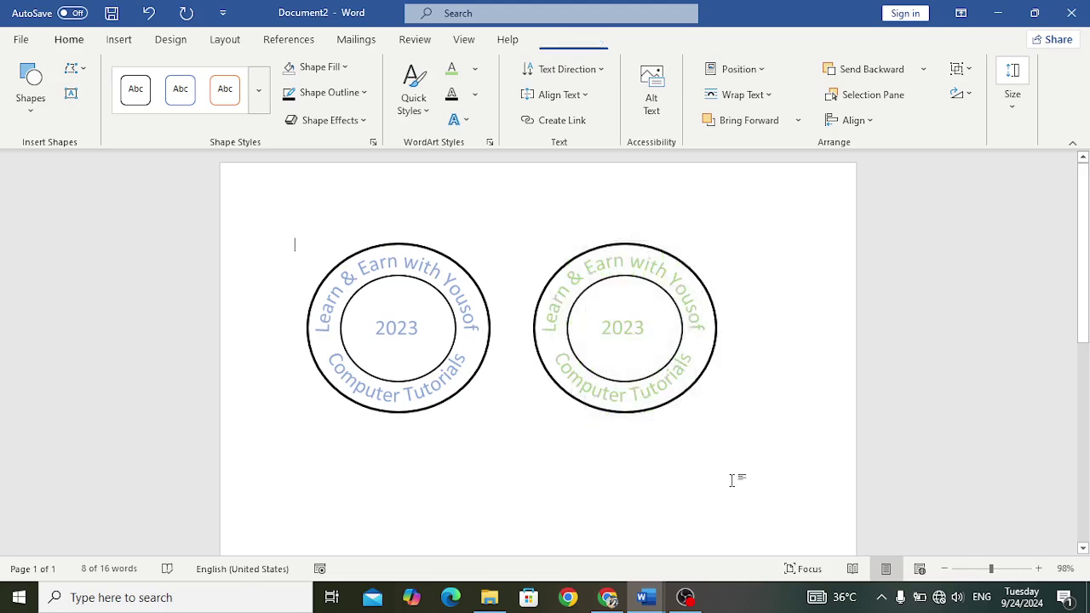